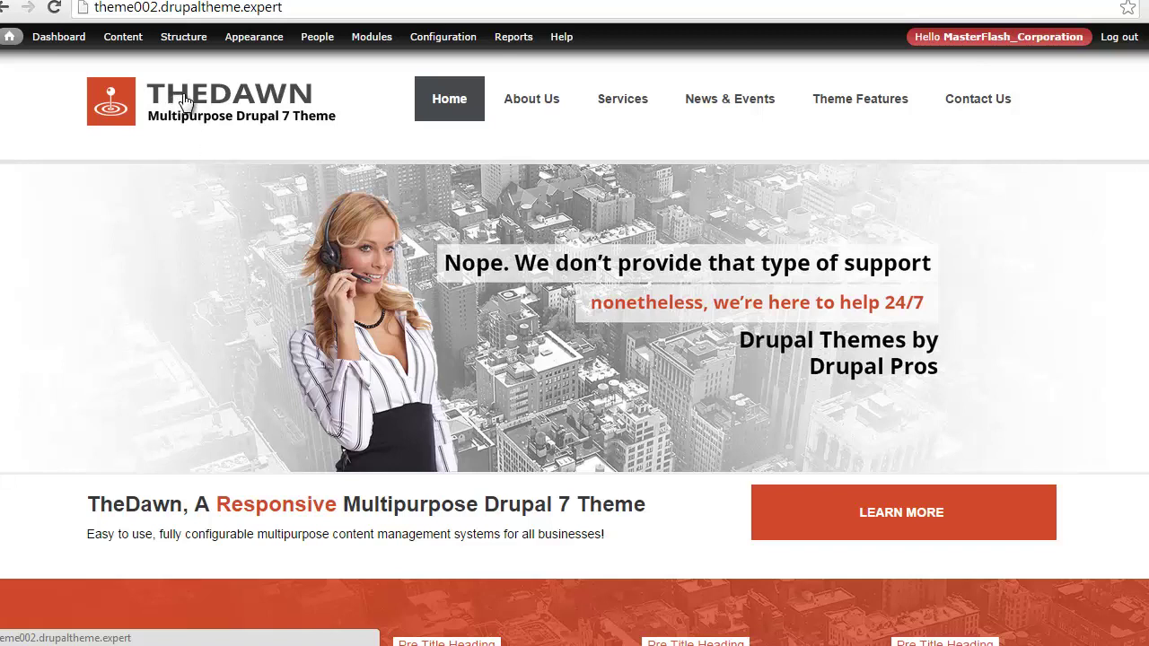
Open the Nivo Slider settings and preview the Full Demo and 24/7 Support slides
mouse_move(182, 37)
click(186, 177)
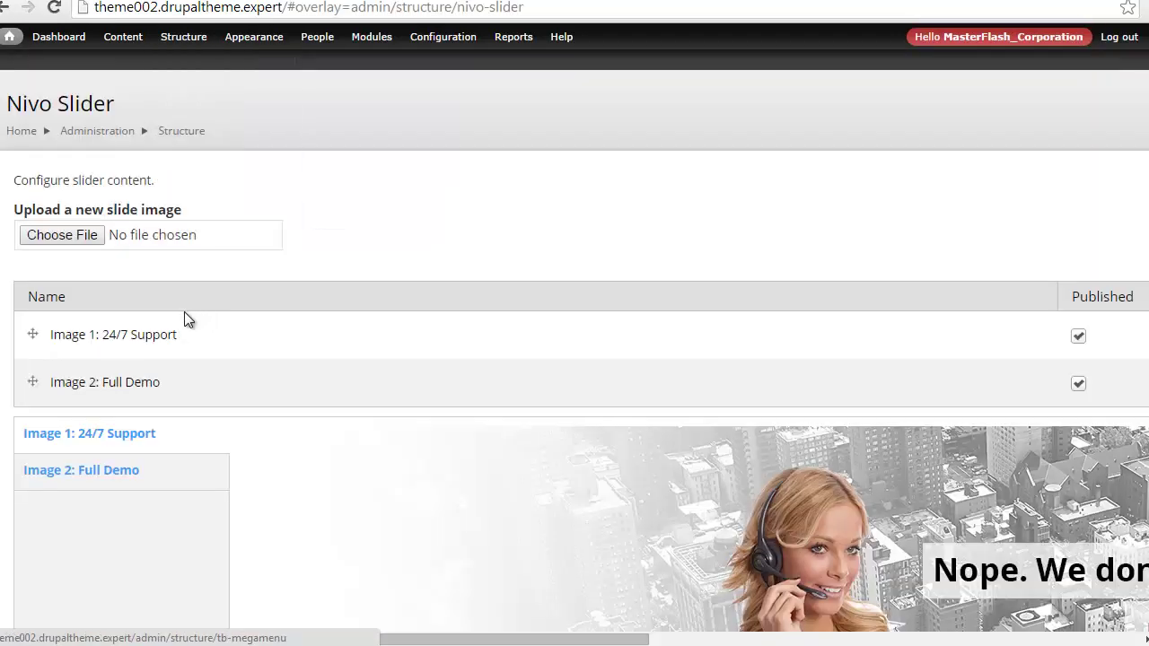
scroll(184, 312, down, 1)
click(141, 397)
click(130, 352)
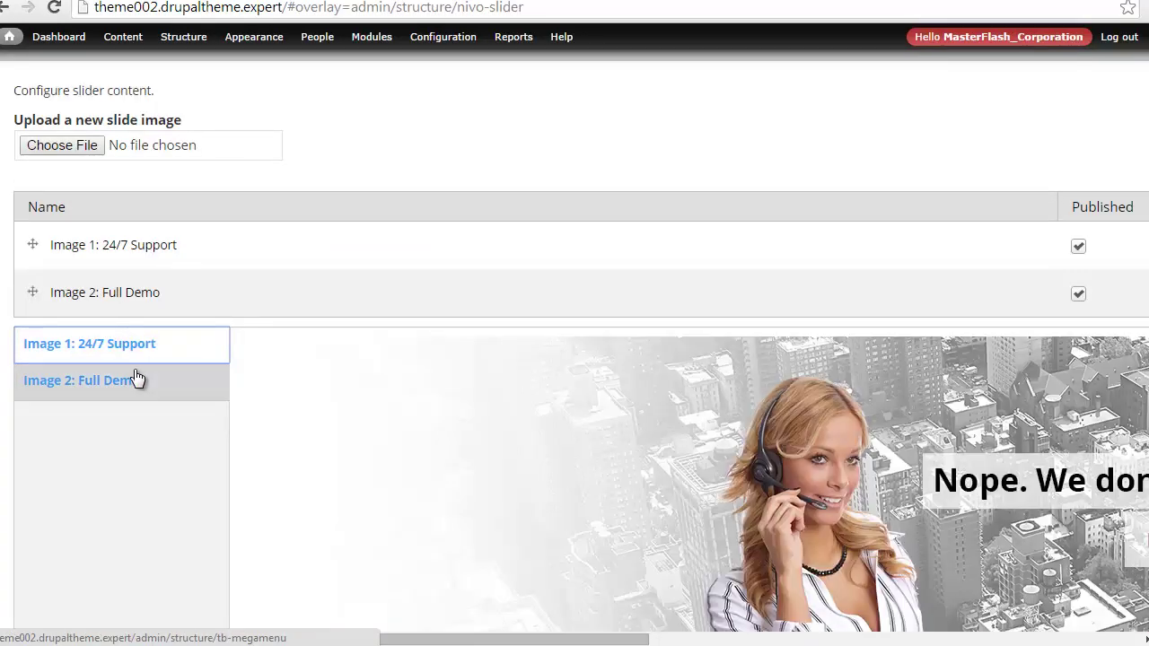
scroll(136, 379, up, 1)
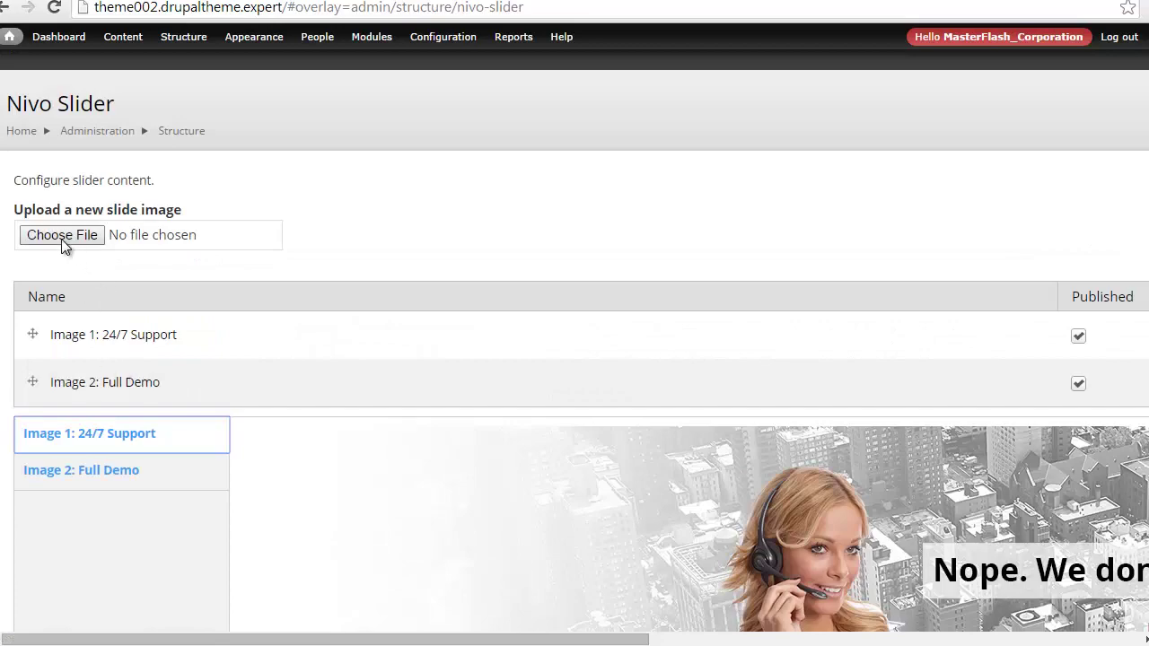
Scroll through the Nivo Slider slide settings form to review its fields
scroll(79, 235, down, 1)
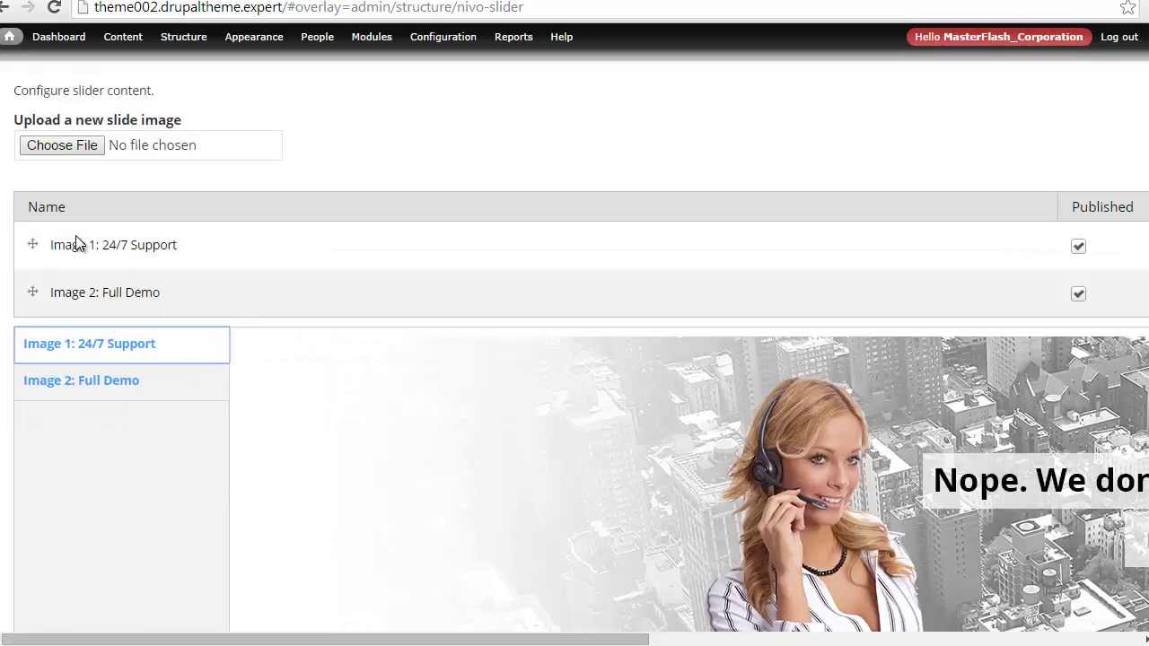
scroll(89, 235, up, 1)
scroll(128, 231, down, 14)
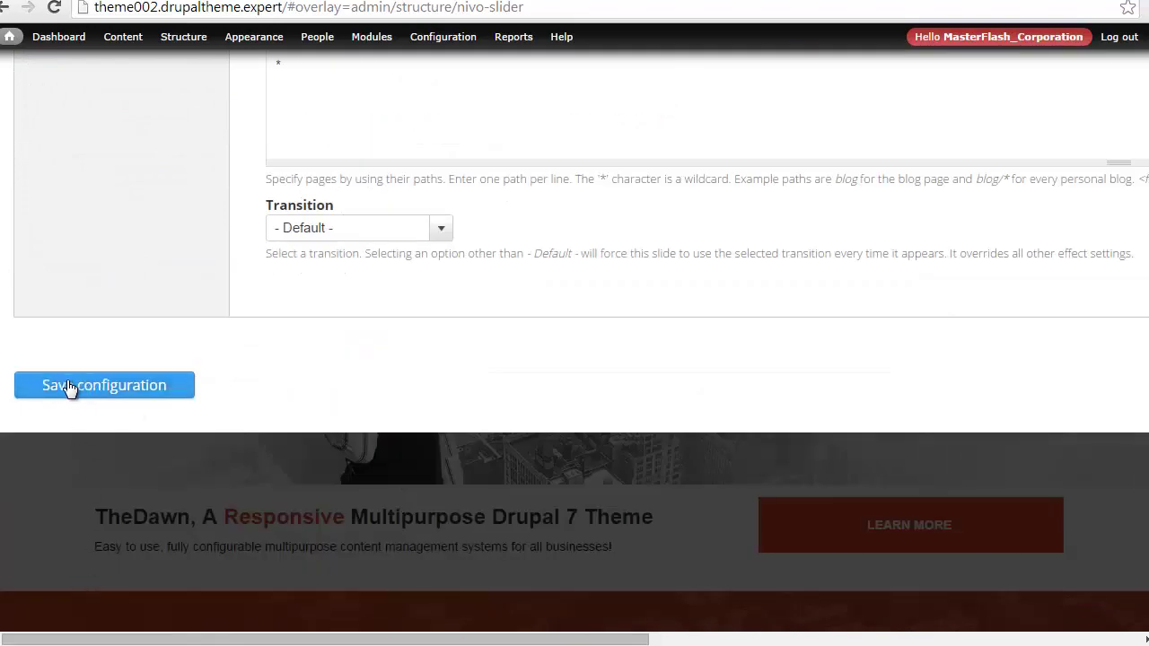
scroll(76, 388, up, 6)
scroll(75, 388, up, 5)
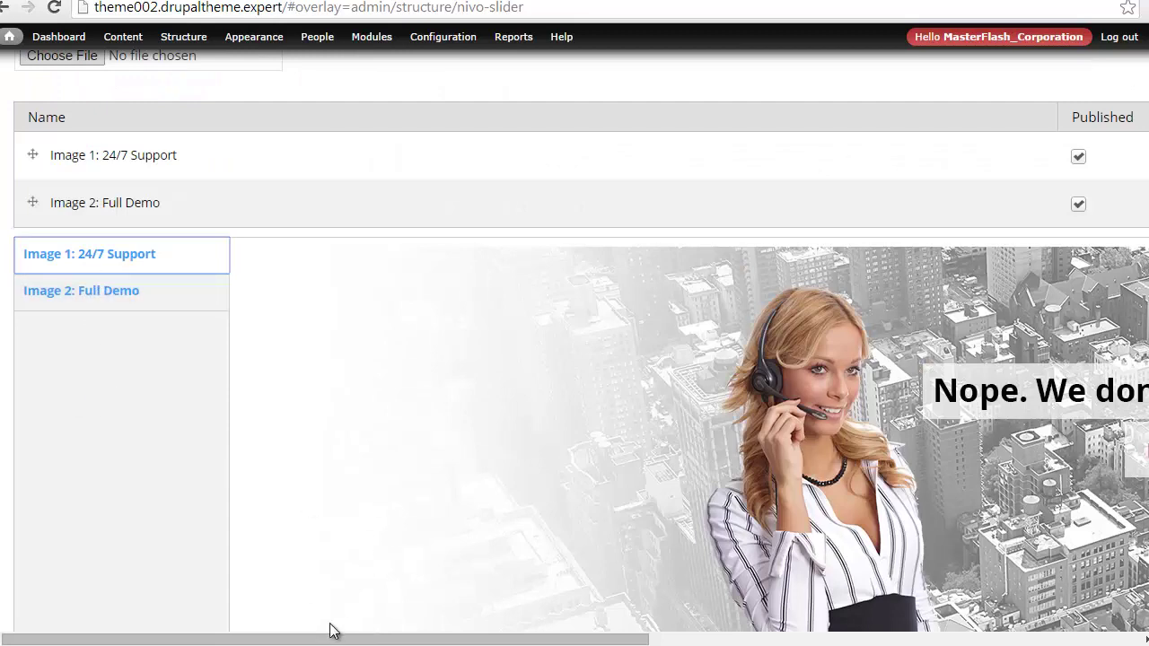
drag(333, 637, 596, 626)
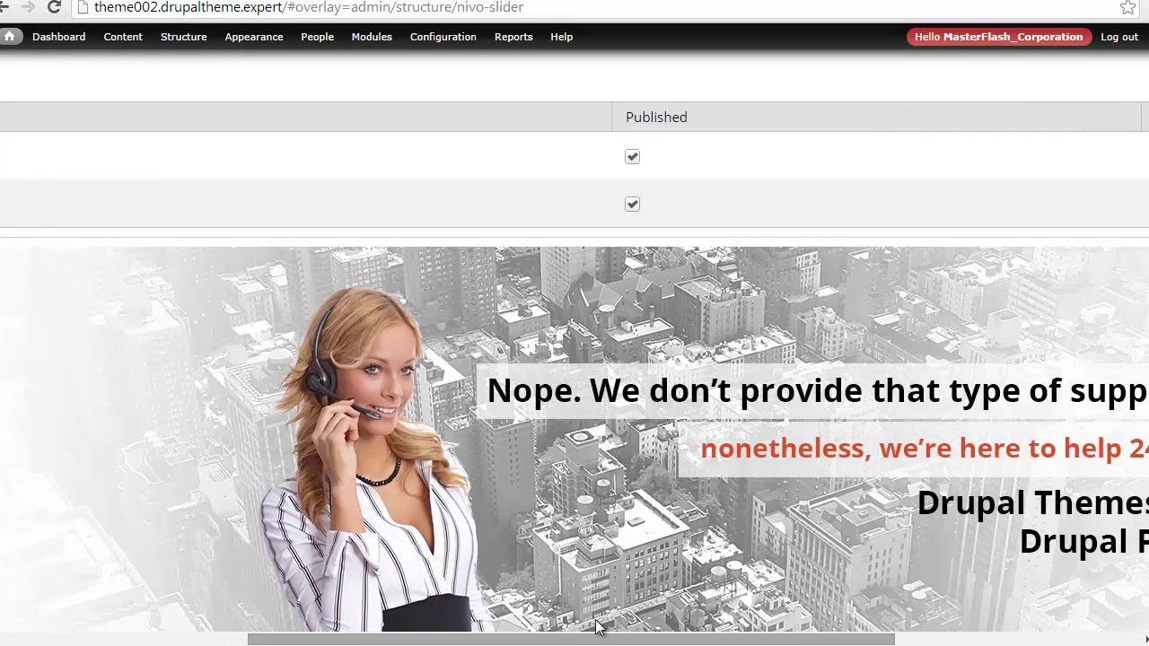
scroll(548, 484, up, 2)
scroll(547, 489, down, 1)
drag(507, 639, 690, 639)
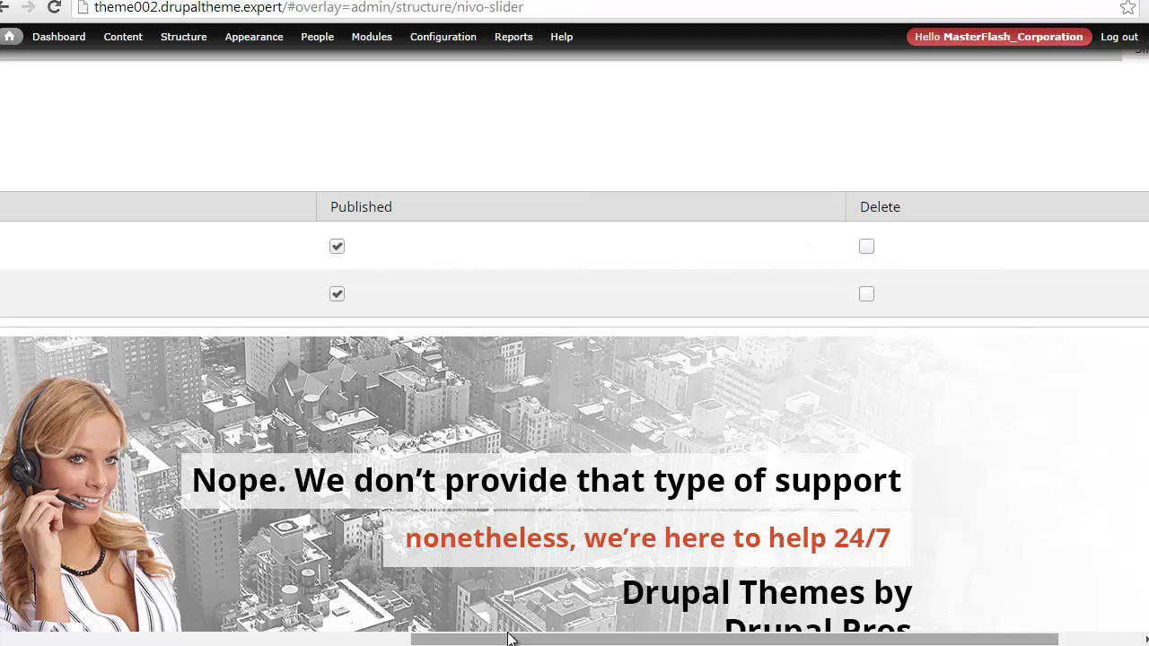
drag(512, 639, 36, 637)
scroll(132, 495, down, 12)
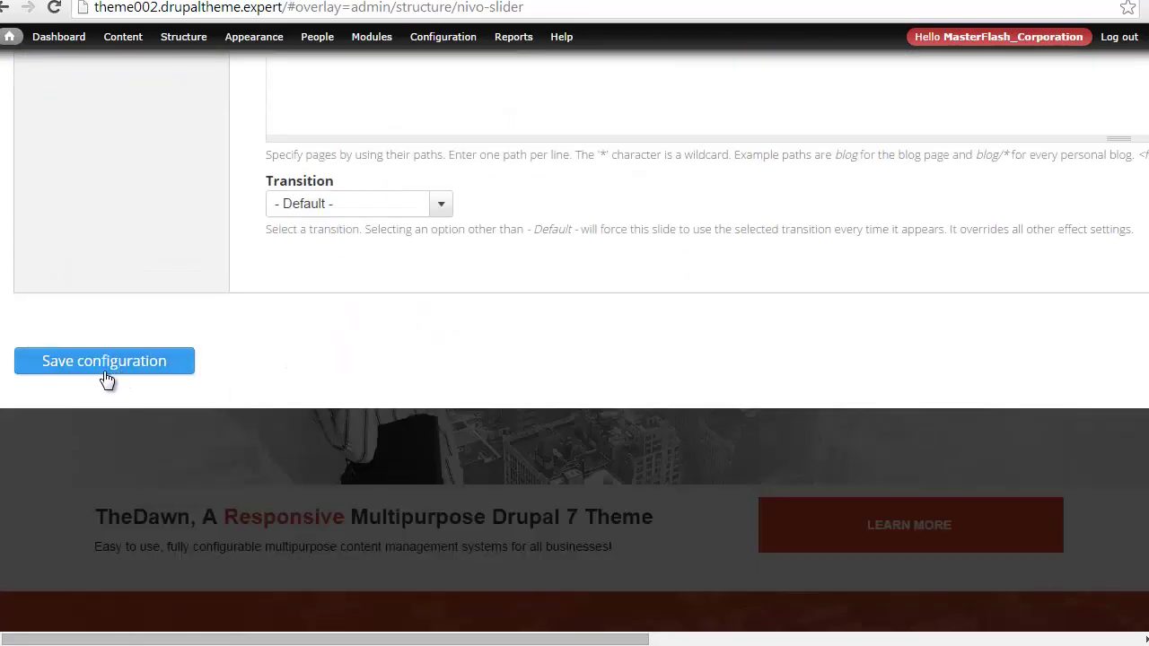
scroll(97, 384, up, 6)
scroll(97, 383, up, 7)
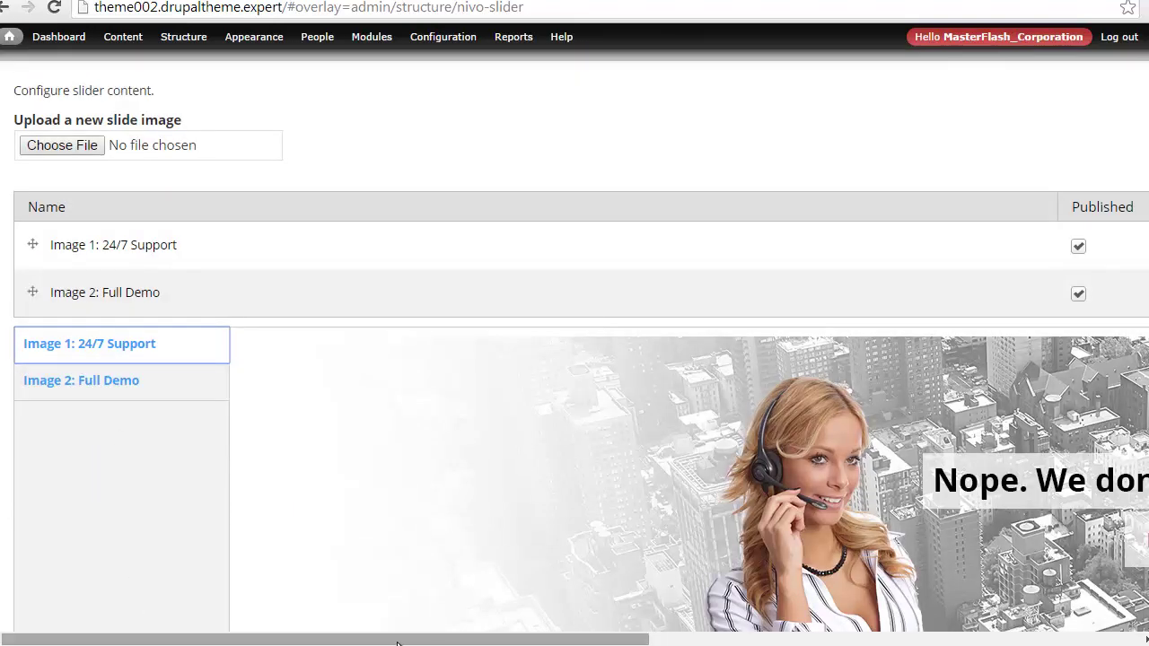
Enter 'Lorem Ipsum Dilor Sit Amet' as the 24/7 Support slide description and save the configuration
drag(398, 642, 410, 562)
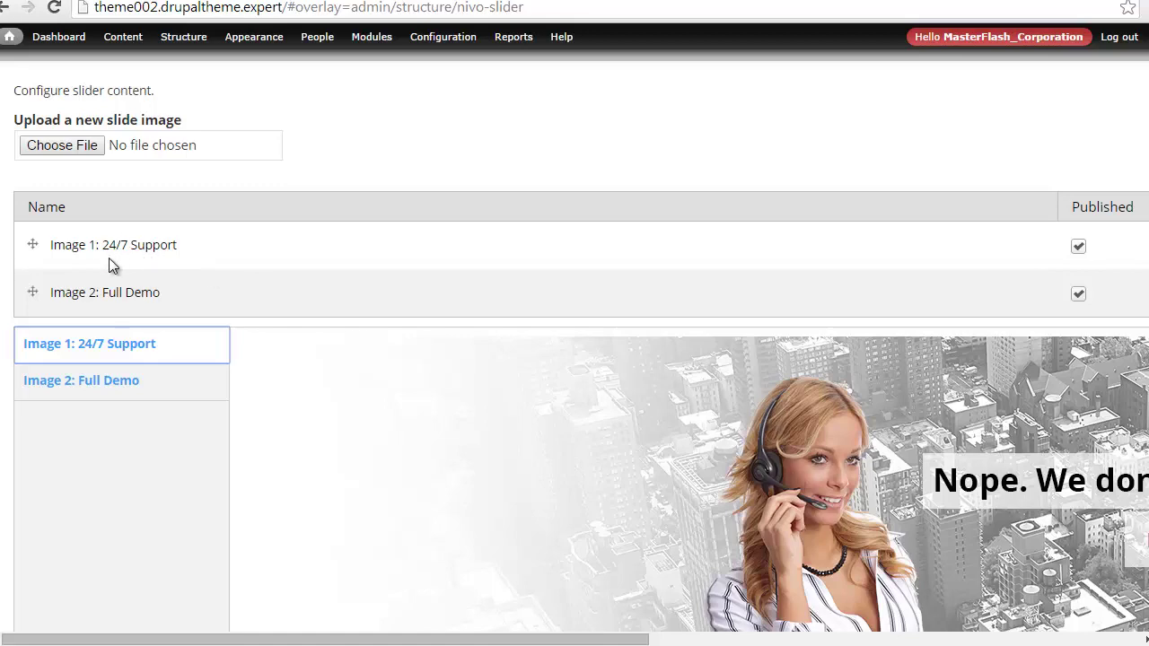
scroll(130, 280, down, 3)
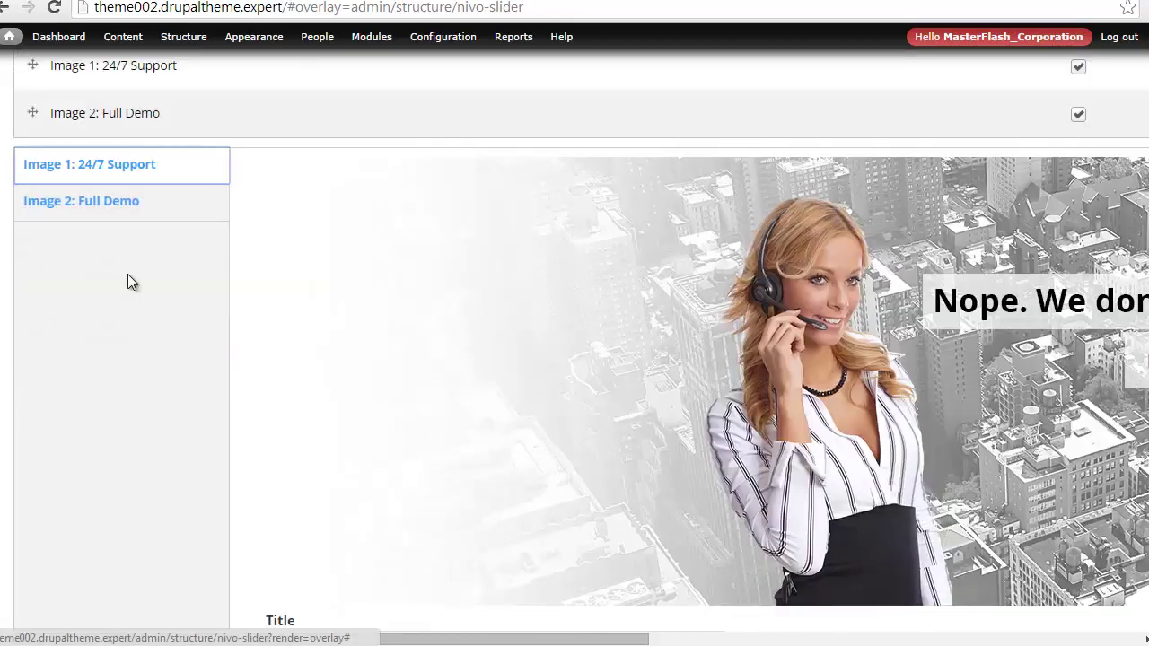
scroll(127, 285, up, 1)
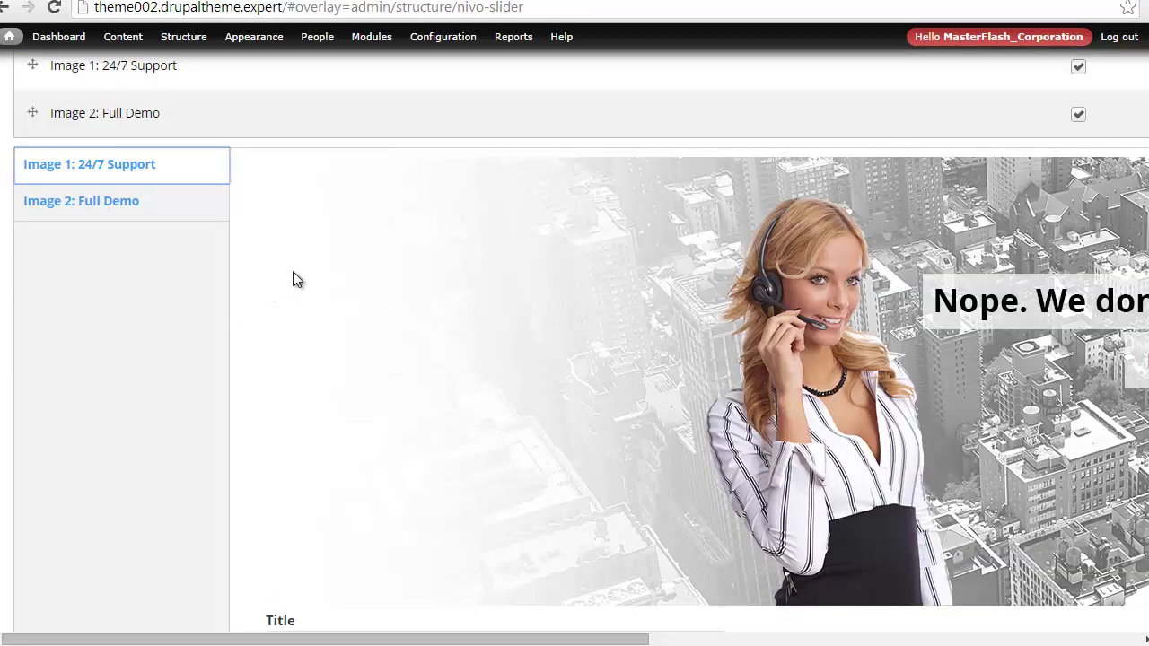
scroll(565, 334, down, 3)
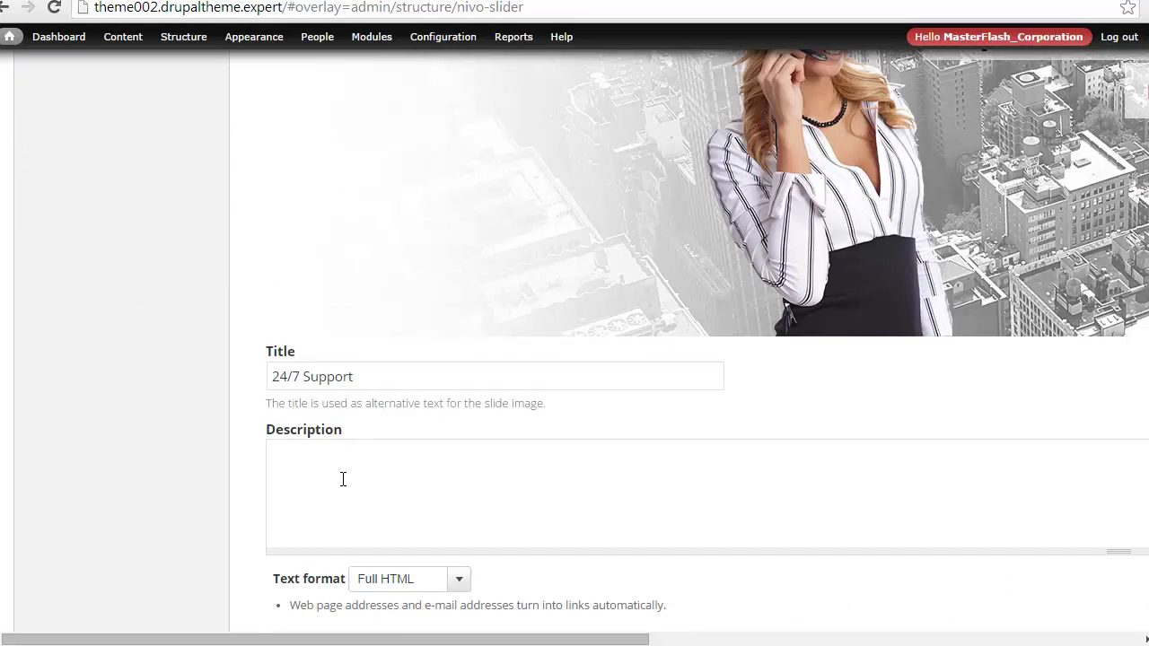
click(343, 480)
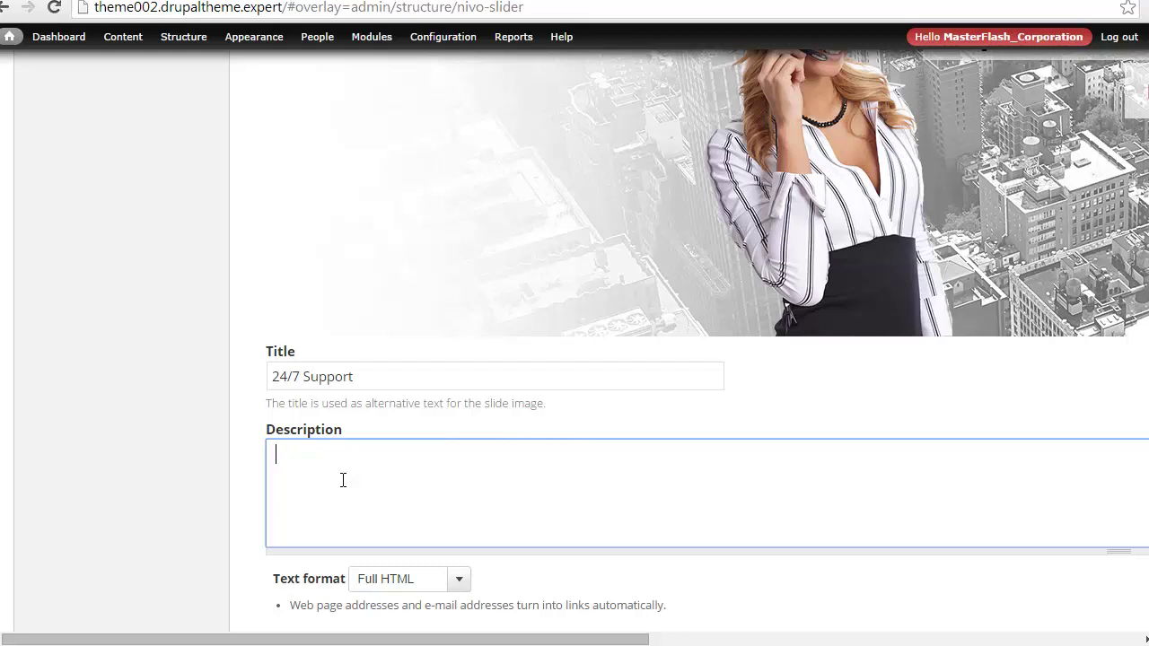
text(Lorem Ipsum Dilor Sit Amet)
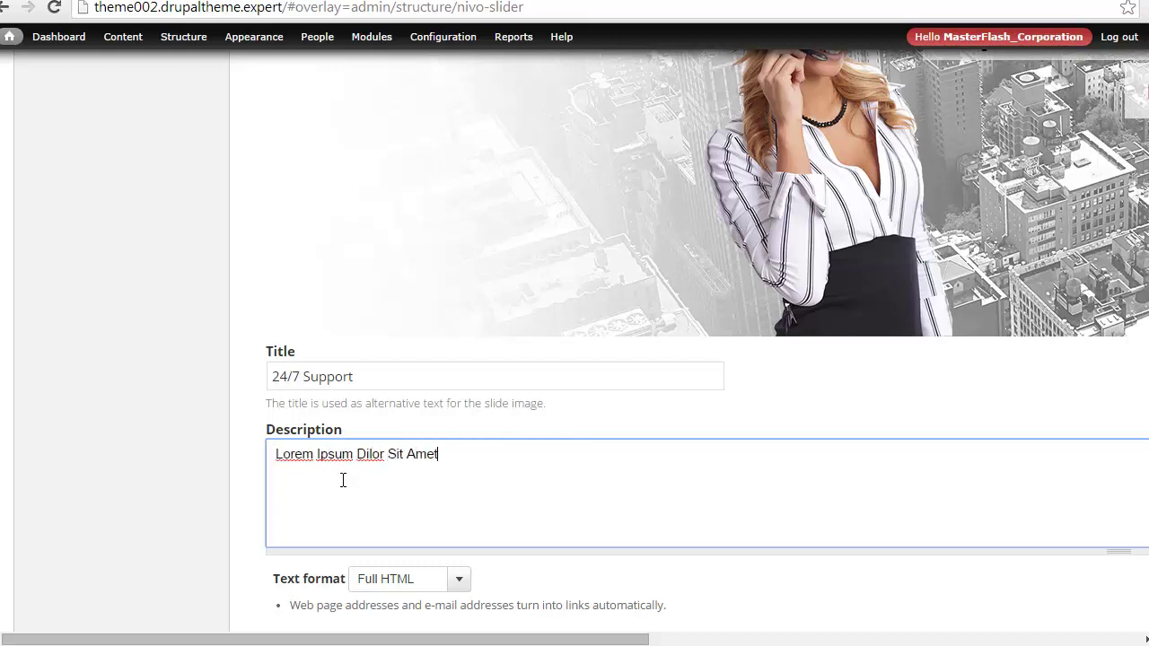
scroll(259, 475, down, 8)
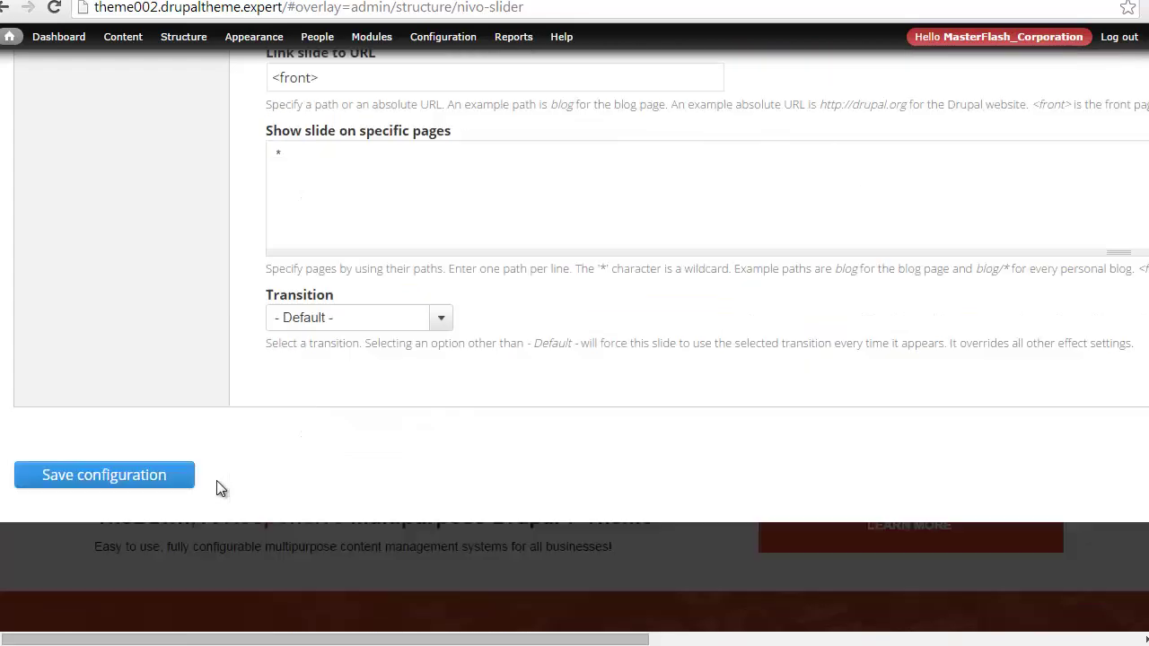
click(84, 386)
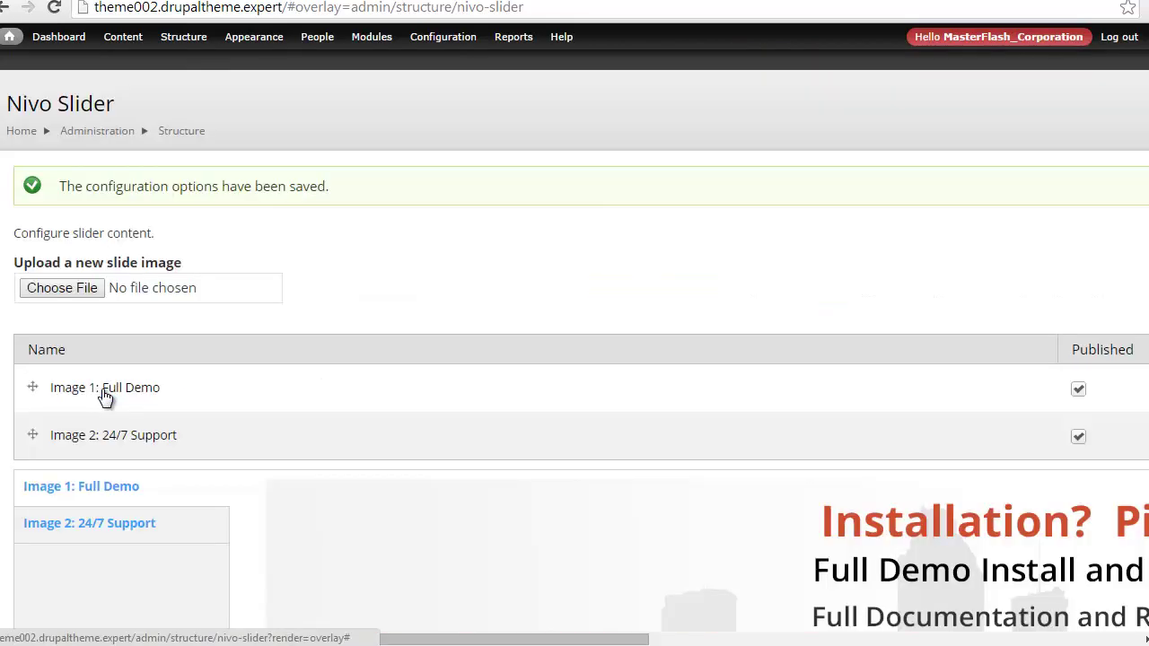
Go to the front page and check that the banner shows the 'Lorem Ipsum Dilor Sit Amet' caption
mouse_move(15, 34)
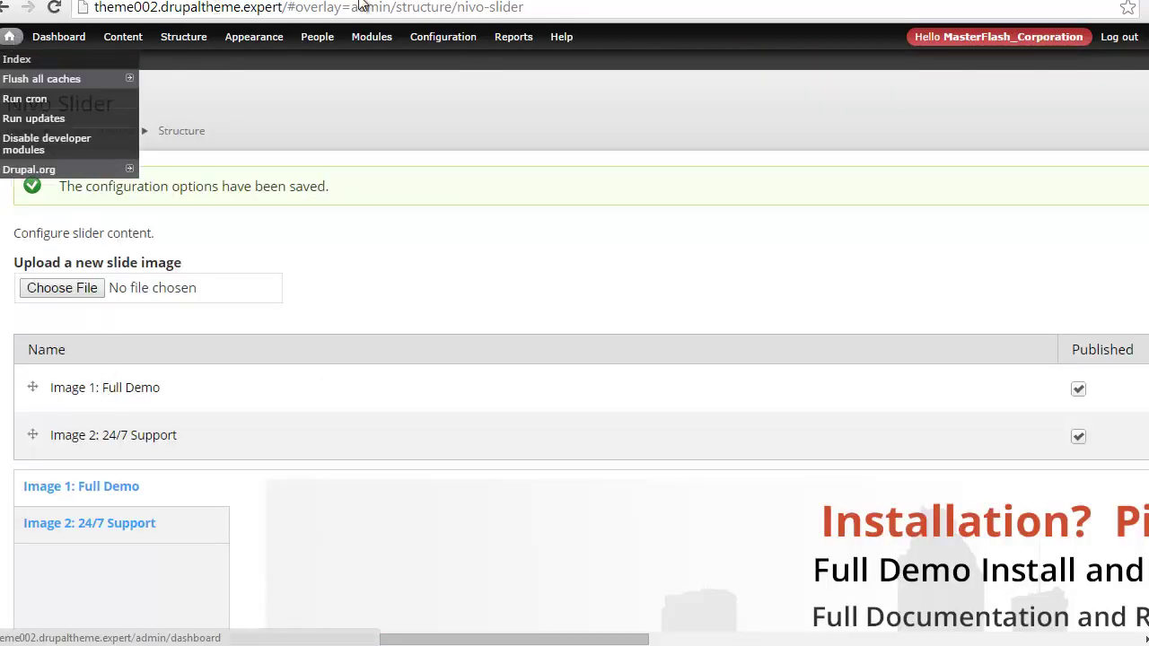
click(13, 54)
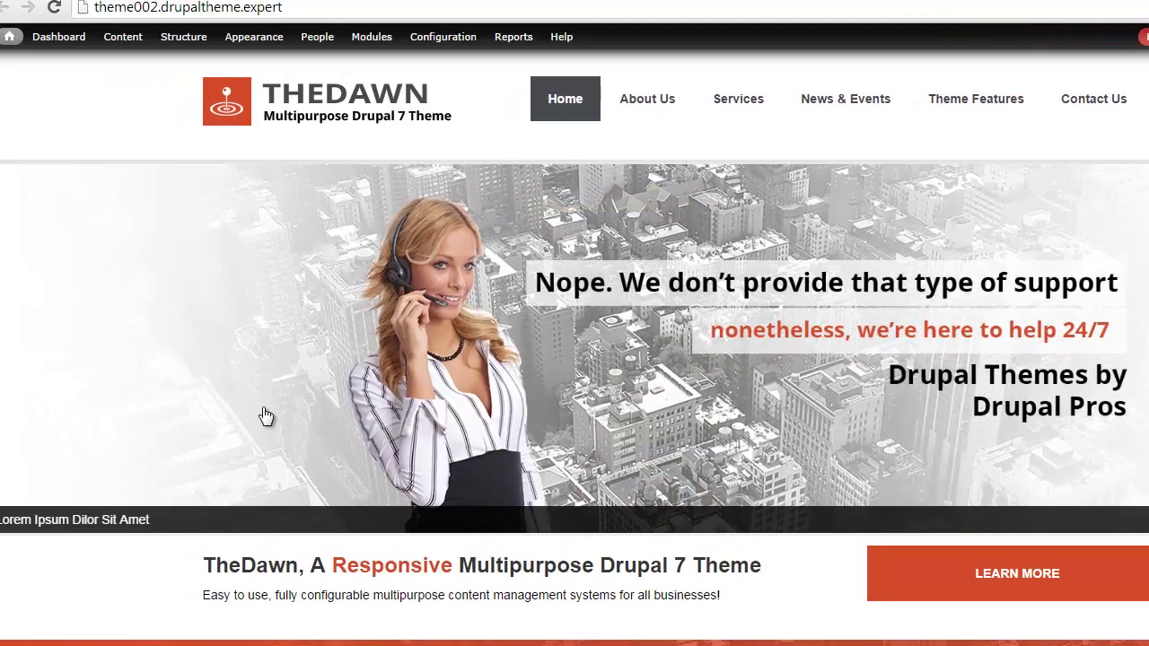
scroll(116, 510, down, 5)
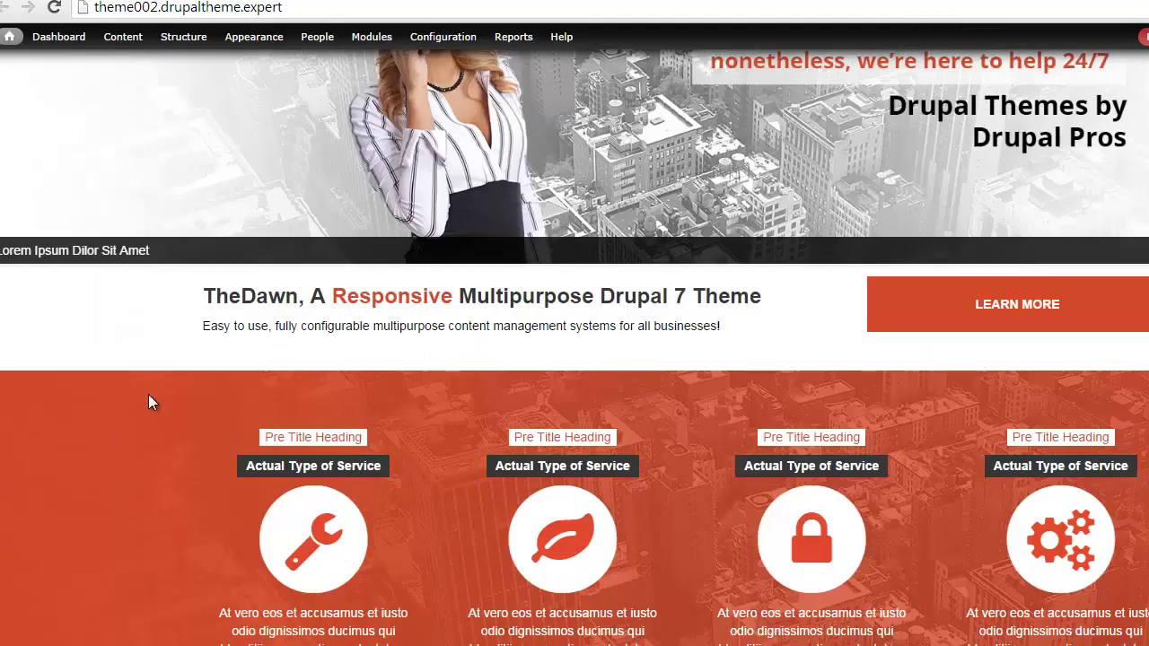
scroll(155, 390, down, 1)
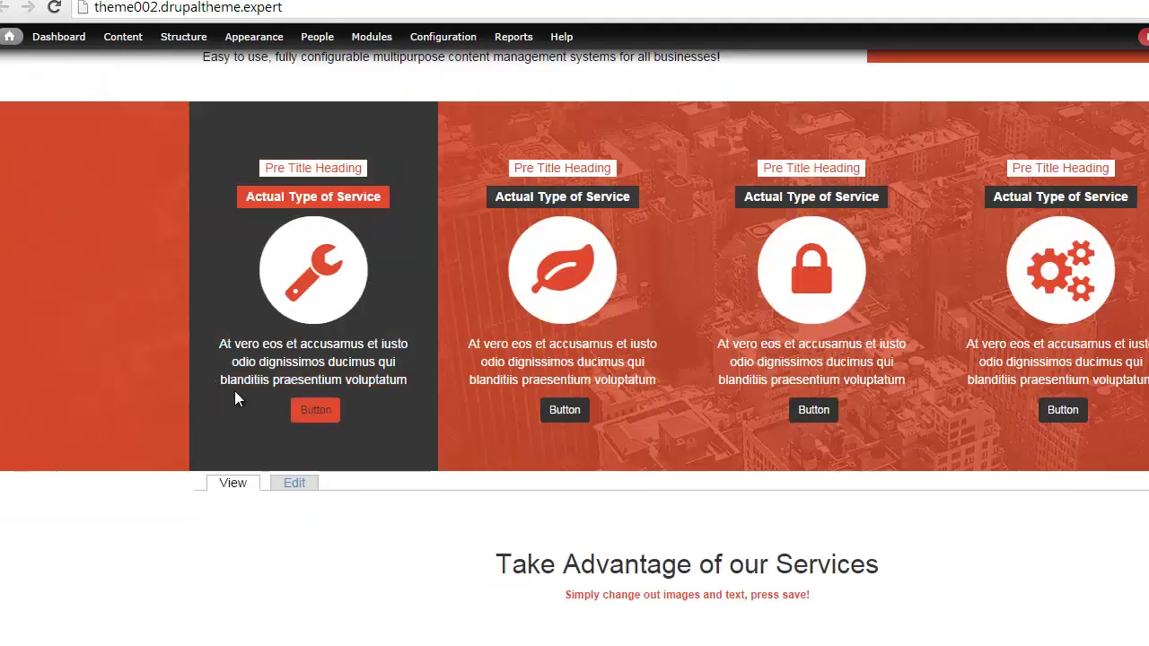
scroll(236, 392, up, 4)
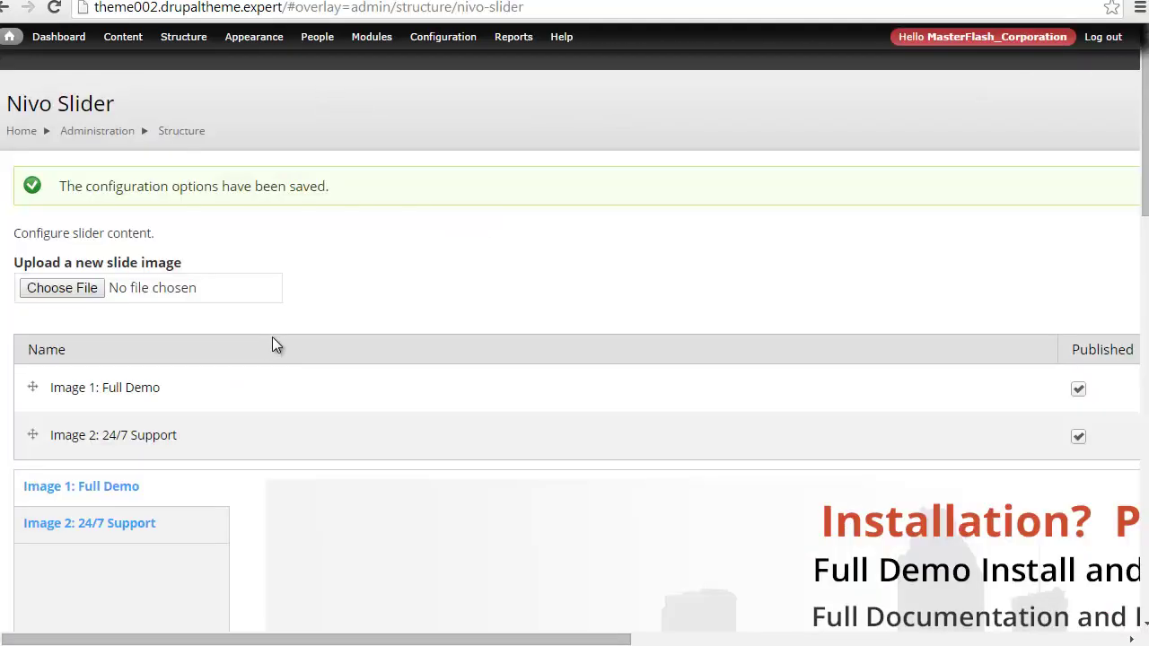
Wrap the 24/7 Support description in <div class="container">…</div> and save the configuration
scroll(272, 336, down, 6)
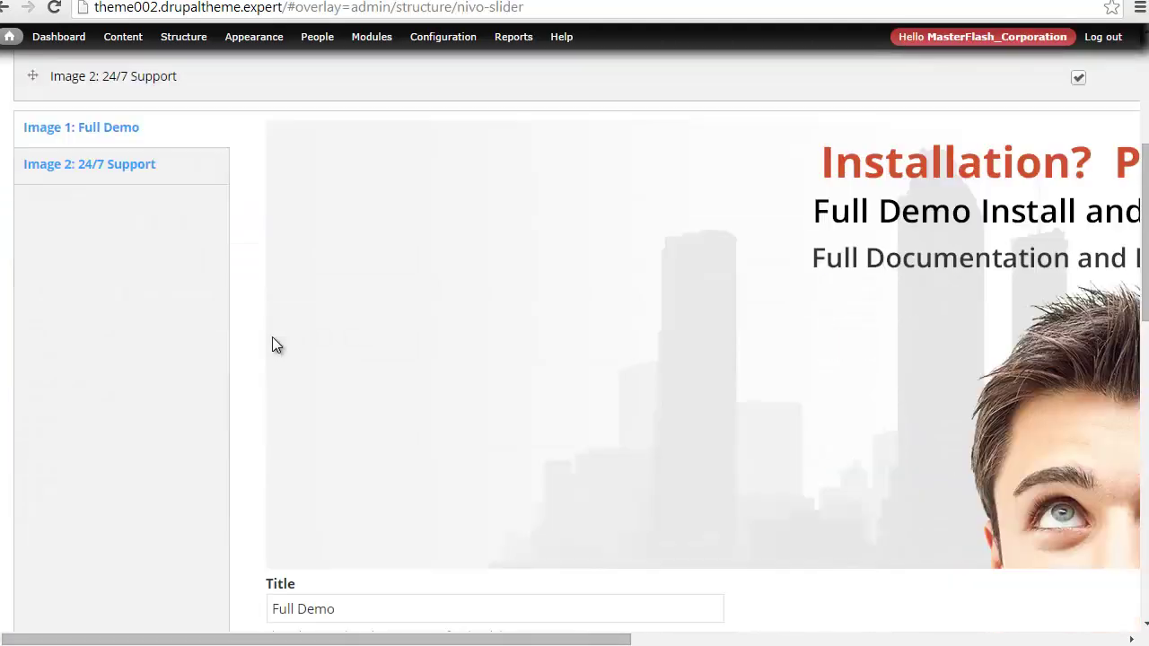
scroll(126, 233, up, 2)
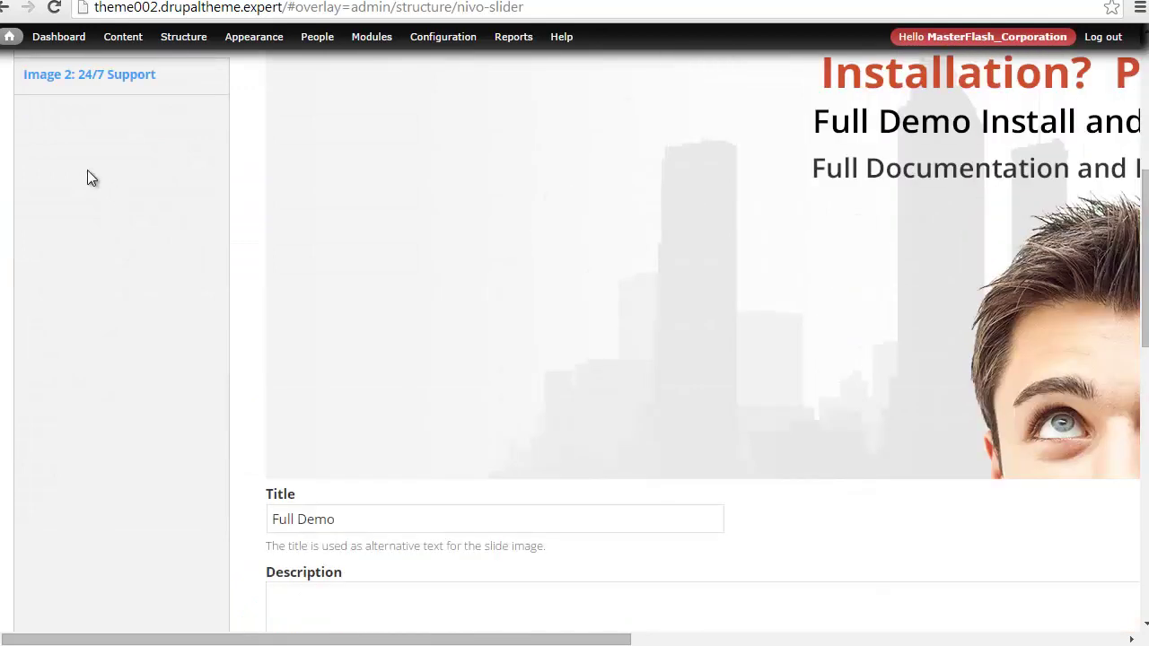
click(92, 94)
scroll(111, 156, down, 3)
click(383, 369)
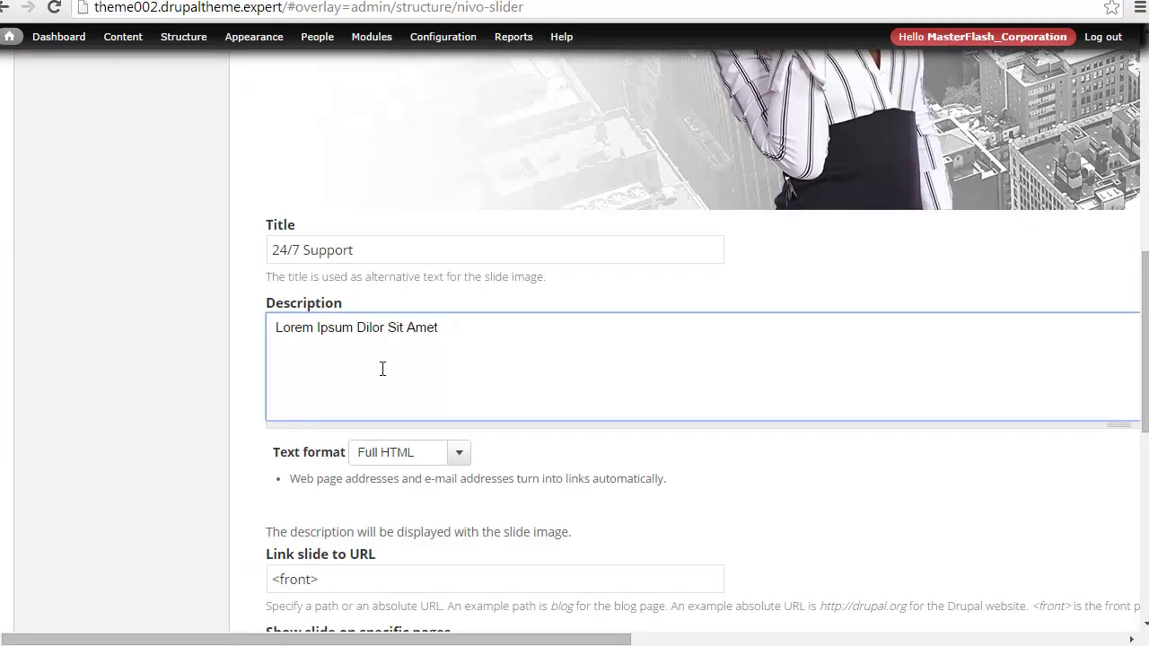
text(<div class=")
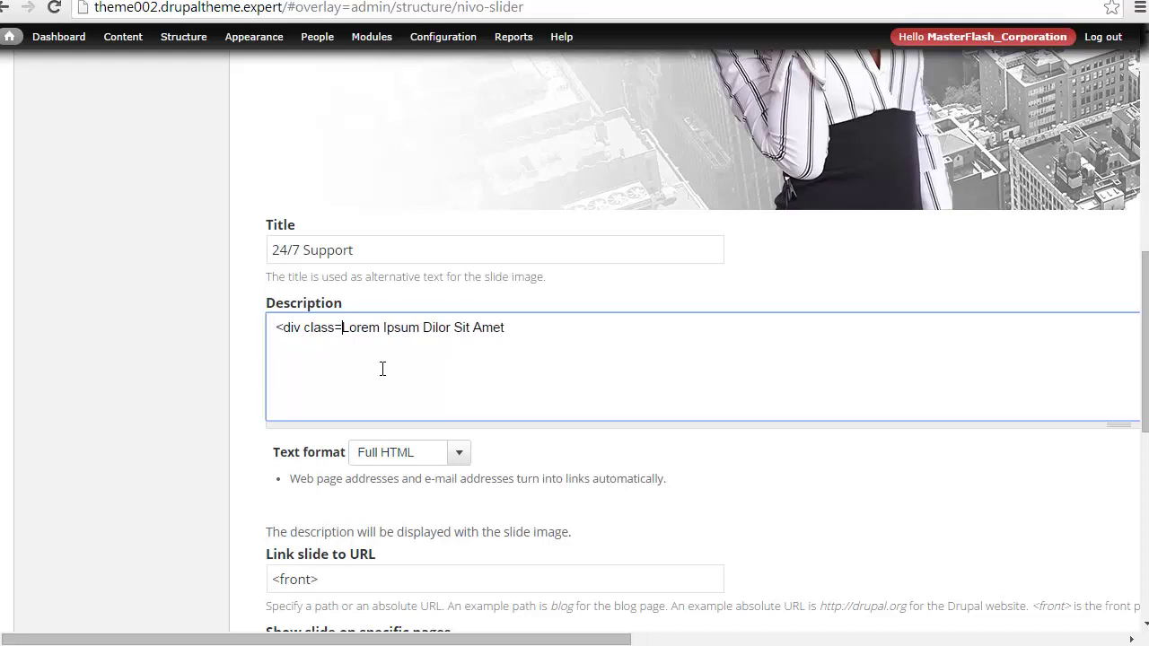
text(container">)
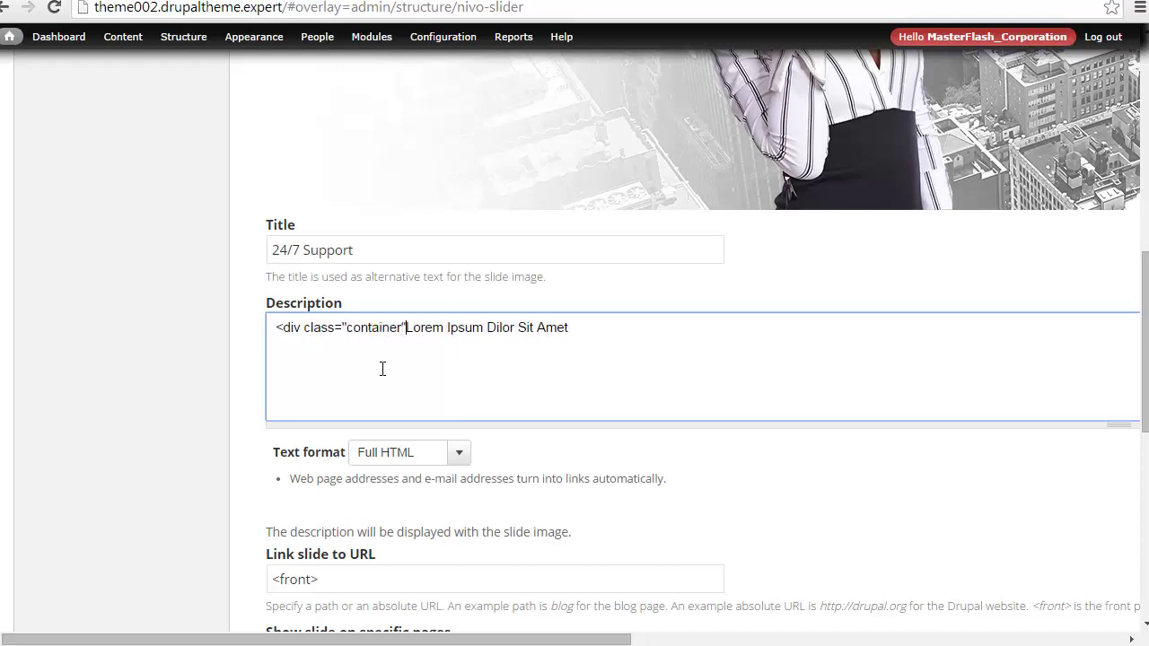
key(End)
text(</)
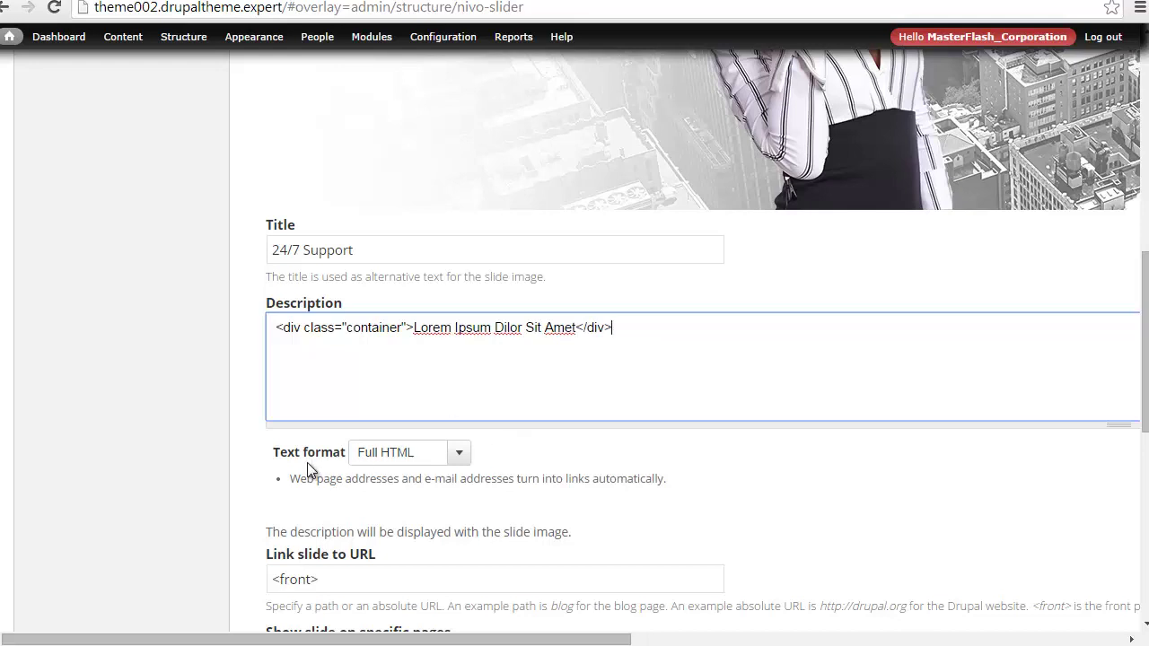
drag(308, 455, 395, 462)
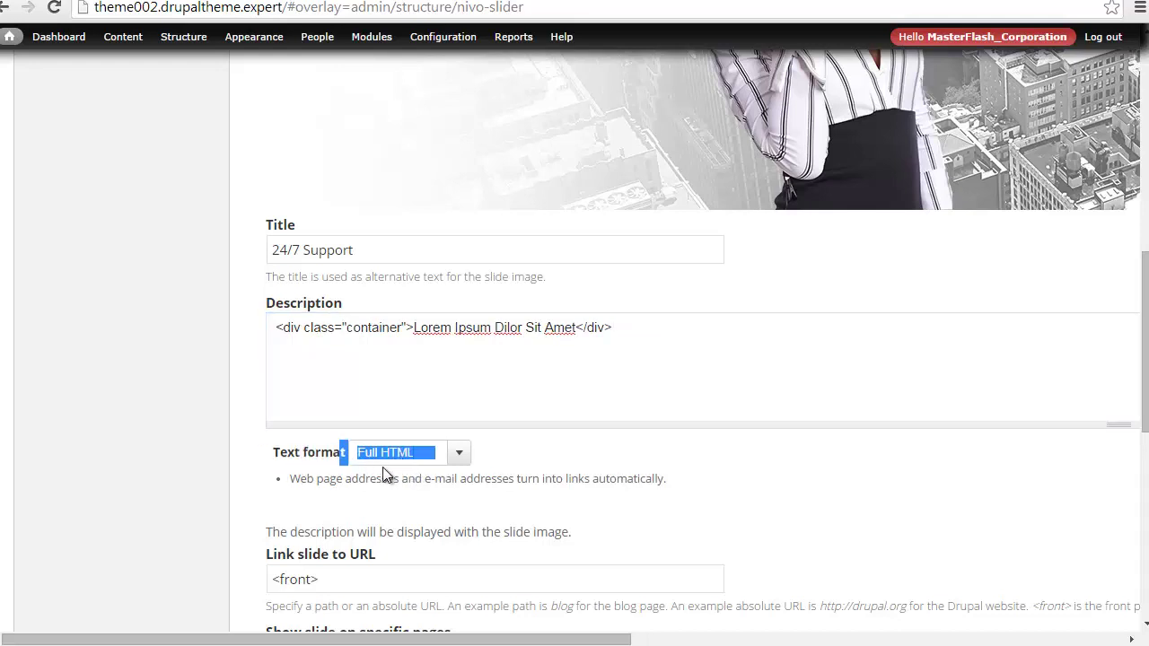
scroll(385, 475, down, 5)
click(174, 531)
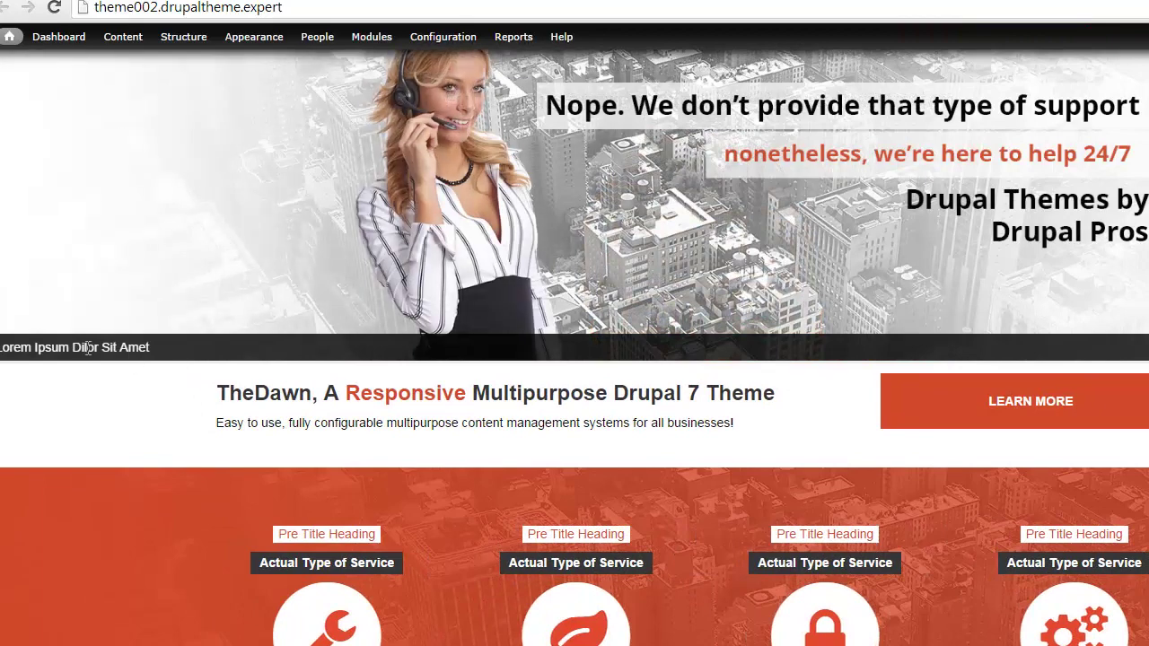
Reload the front page and check that the slide caption now sits inside the page container
drag(167, 348, 2, 350)
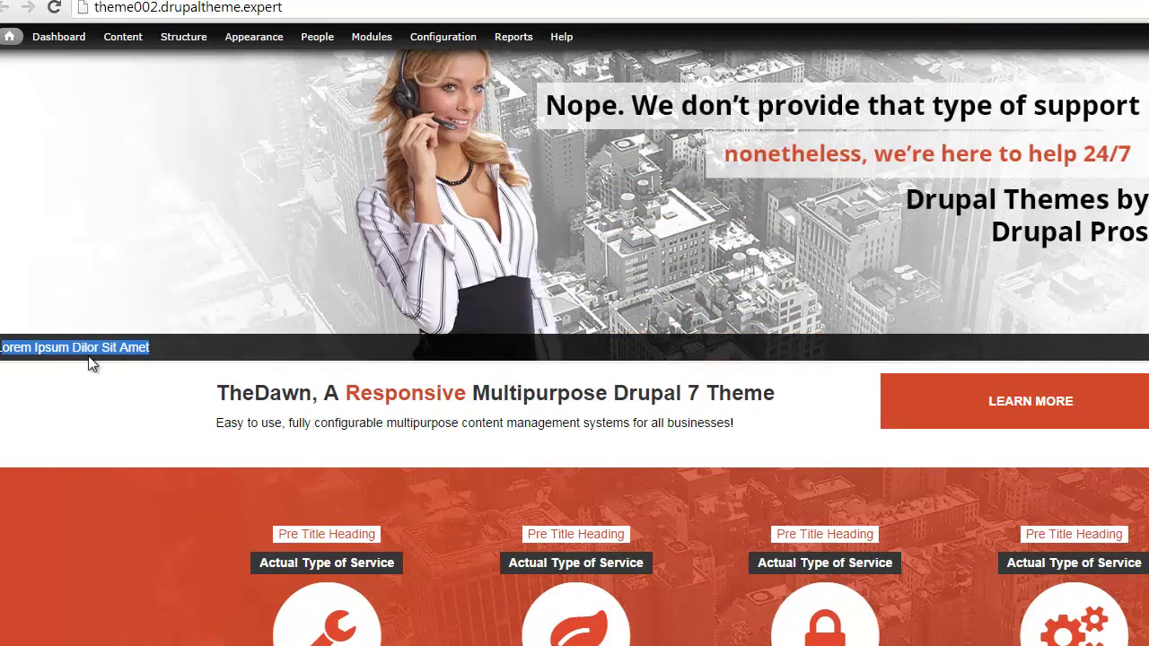
click(248, 399)
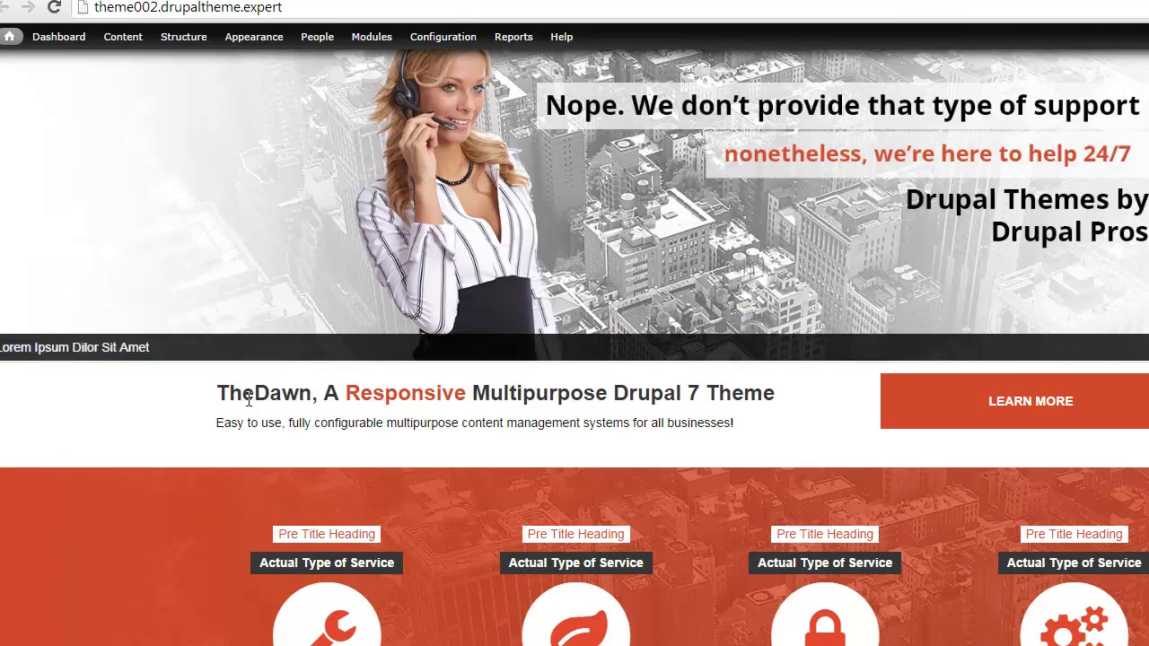
key(F5)
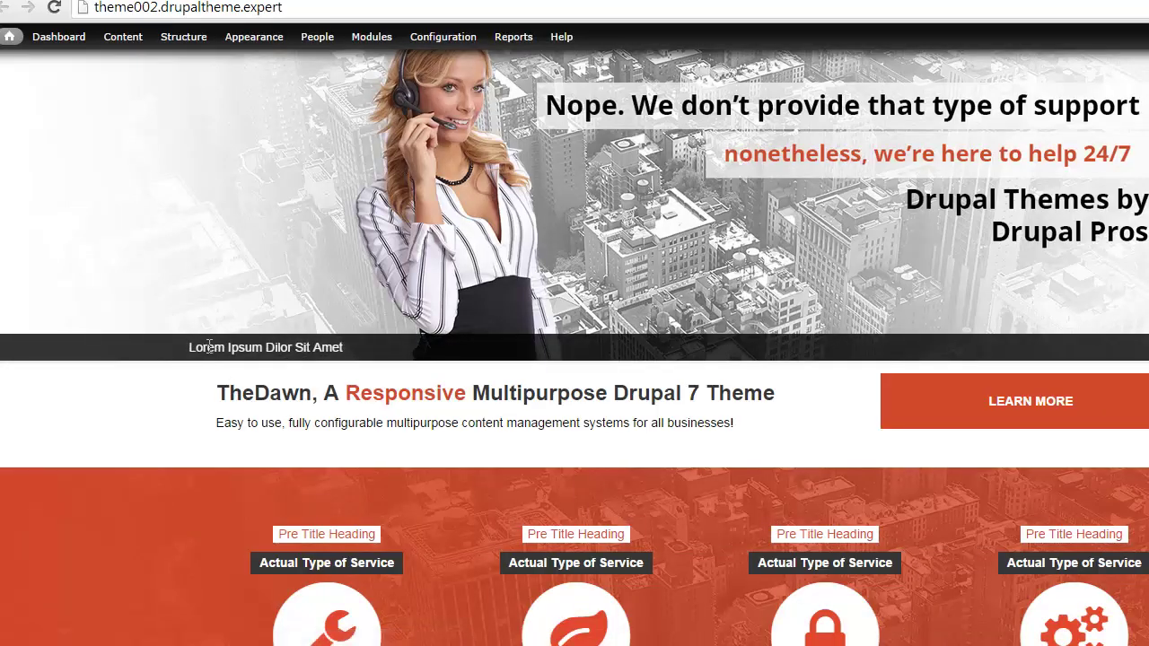
scroll(211, 460, down, 5)
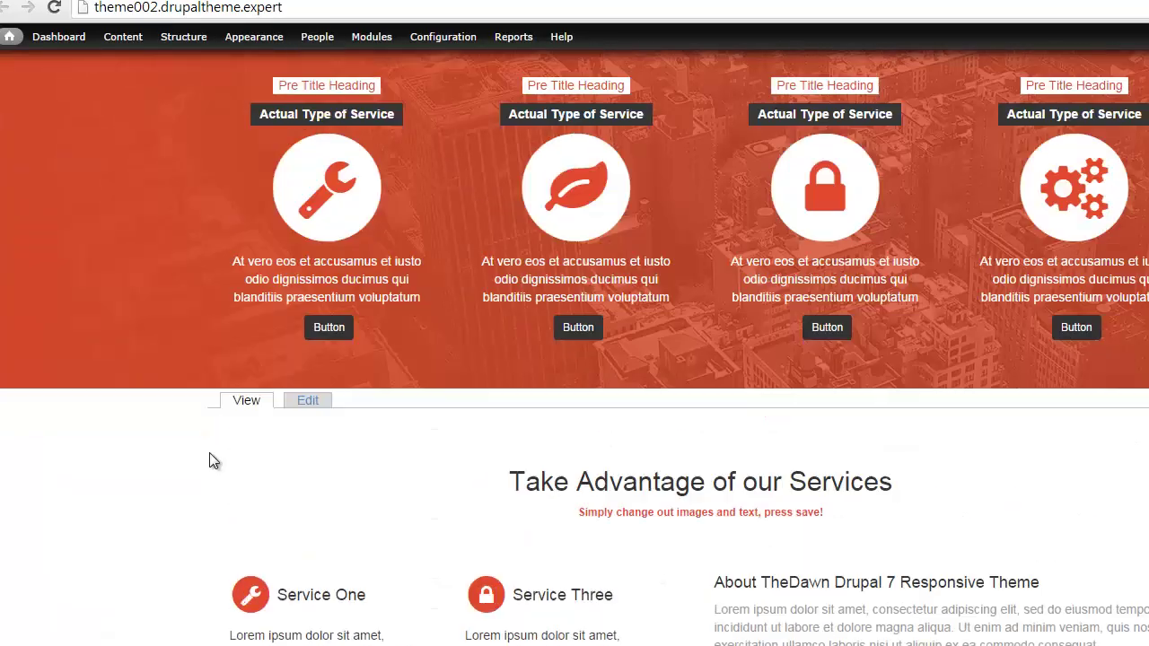
scroll(209, 453, up, 6)
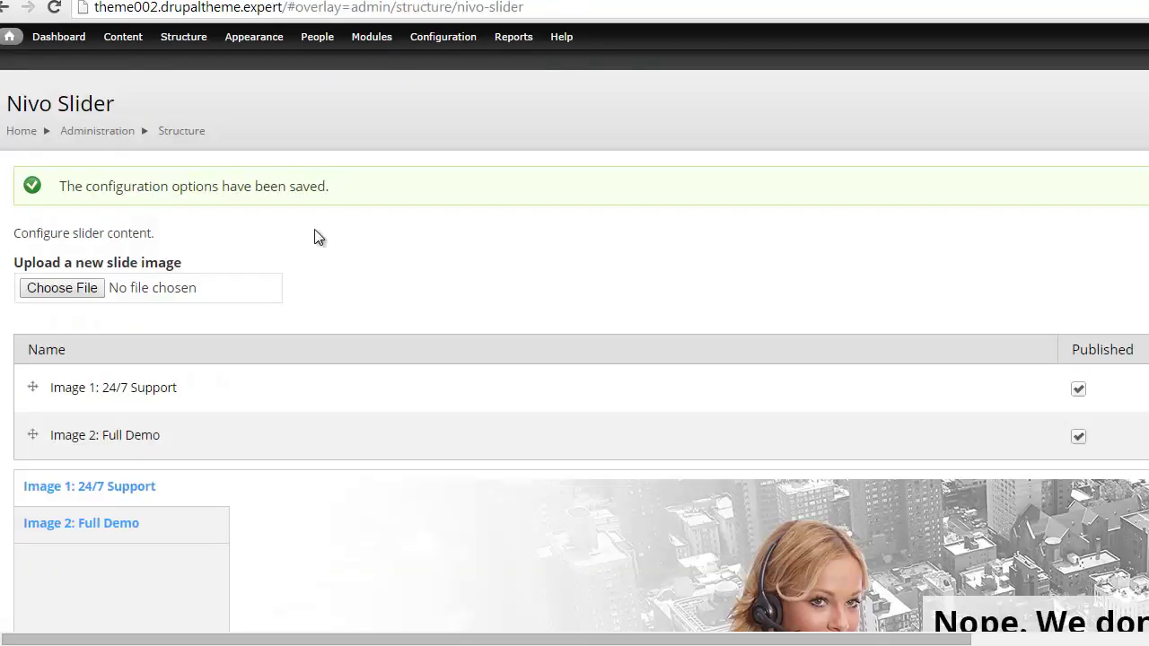
Replace the caption text with an empty <div class="col-md-6"></div> inside the container div
scroll(254, 392, down, 7)
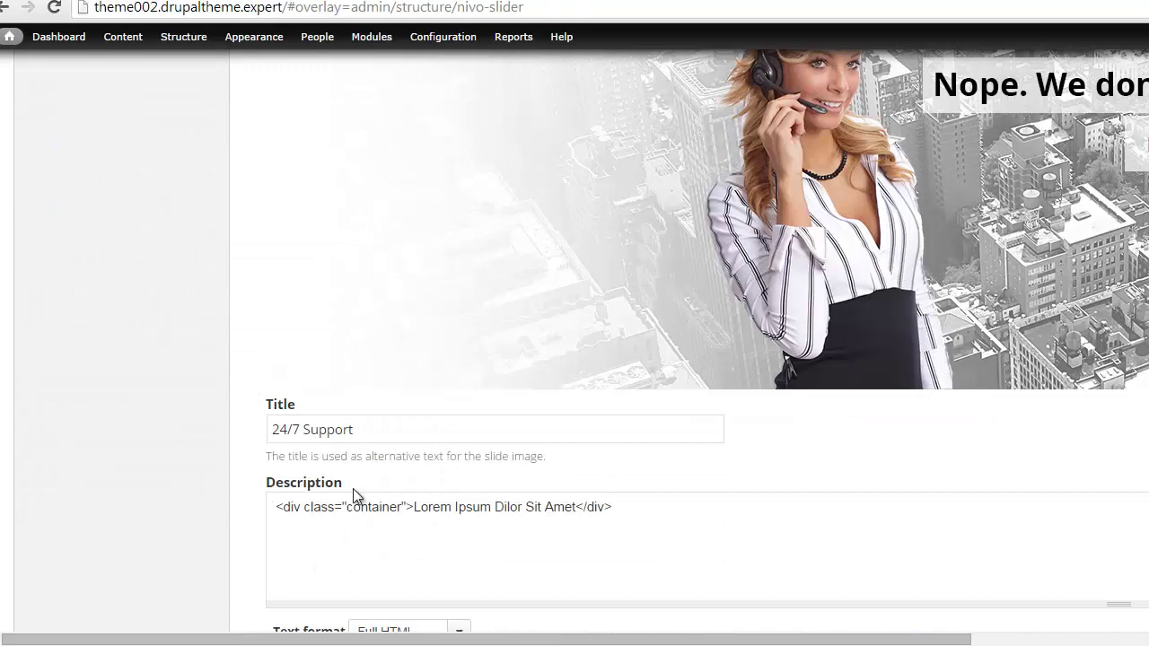
drag(415, 507, 578, 499)
key(Return)
key(Return)
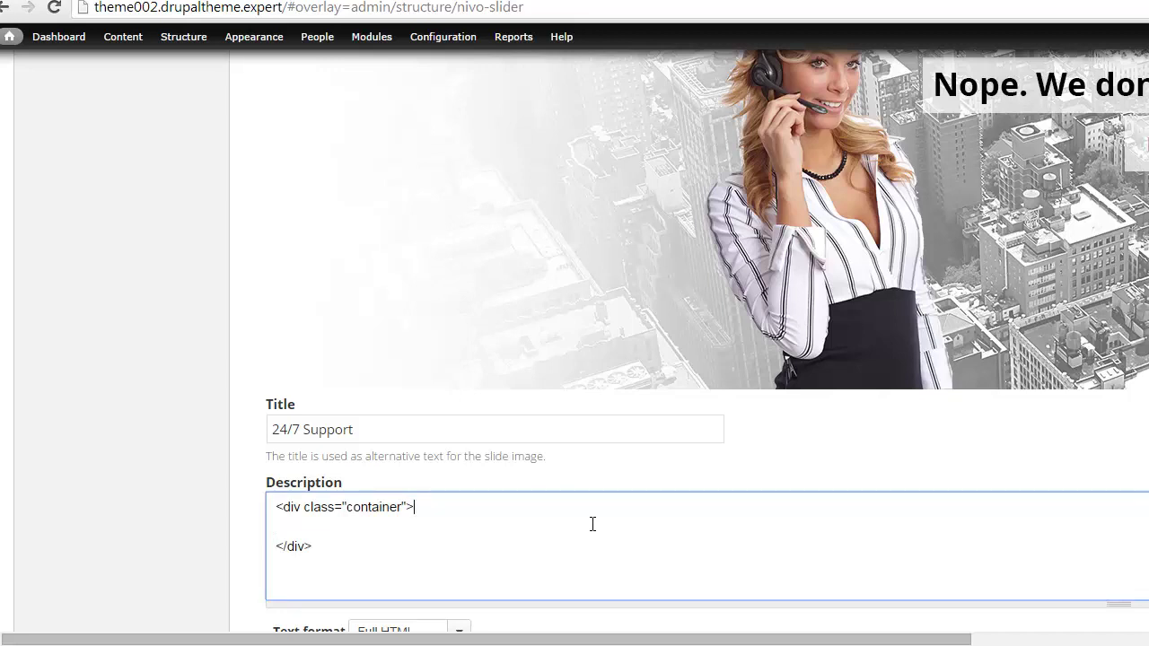
key(Return)
text(<div class)
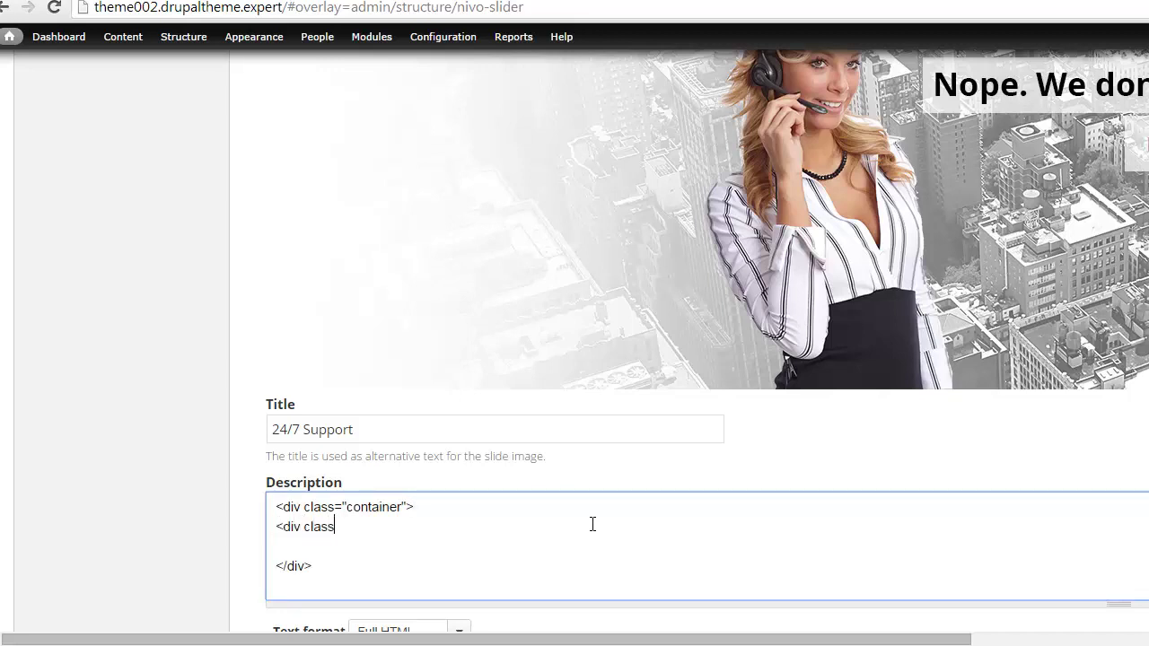
text(=")
key(Return)
key(BackSpace)
text(co)
text(l-md-70)
key(BackSpace)
text(>)
key(Return)
key(Down)
key(Delete)
key(Delete)
key(Delete)
key(Delete)
key(Delete)
key(Delete)
key(Delete)
text(</div)
Paste a second col-md-6 column div after the first, giving the container two columns
key(shift+Up)
key(shift+Up)
key(shift+Home)
key(ctrl+c)
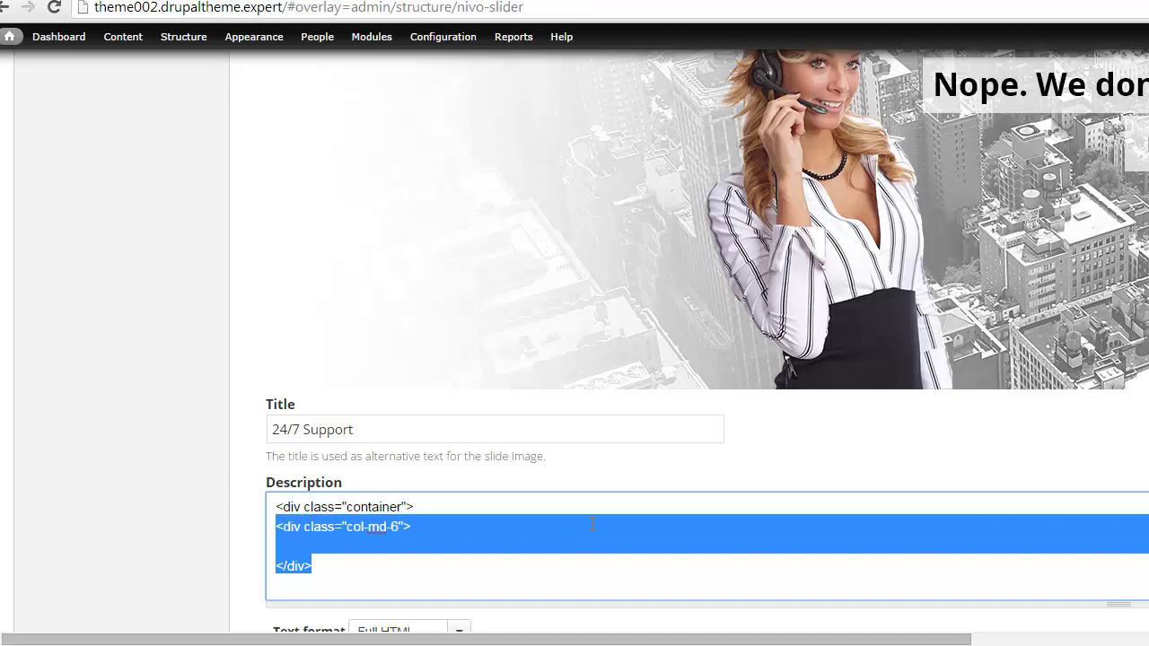
key(Right)
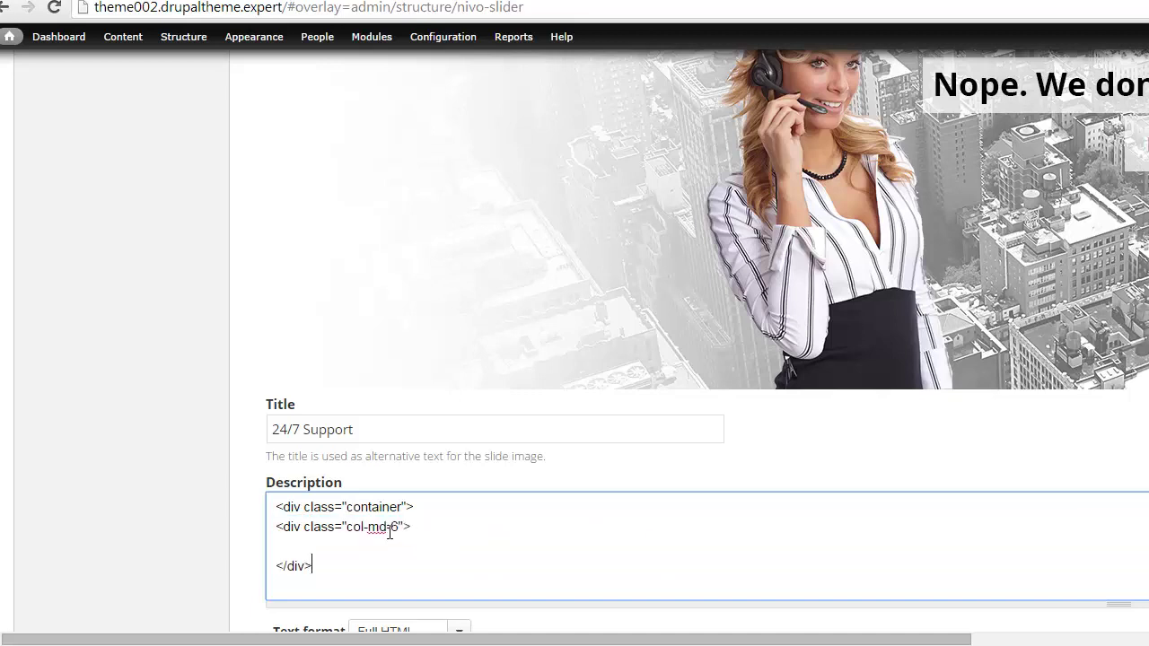
double_click(392, 527)
double_click(394, 526)
click(421, 527)
click(358, 569)
key(ctrl+v)
Add the heading <h3>Left Column<small> Content on left</small></h3> to both column divs
scroll(359, 561, up, 2)
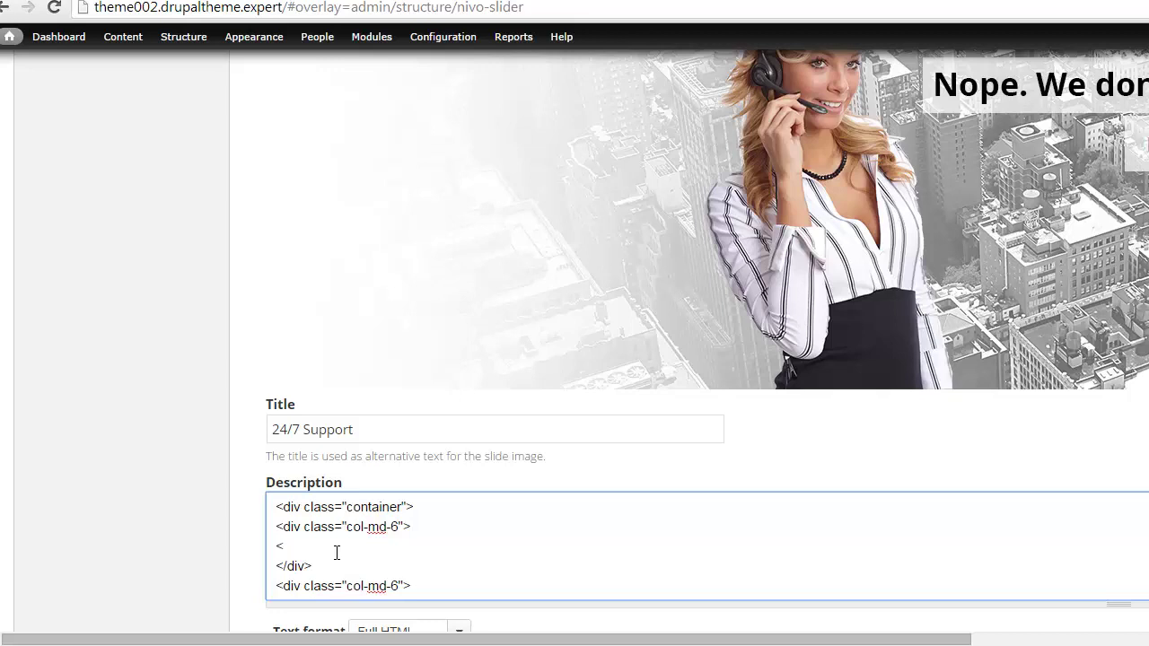
text(h3>Left Column<small)
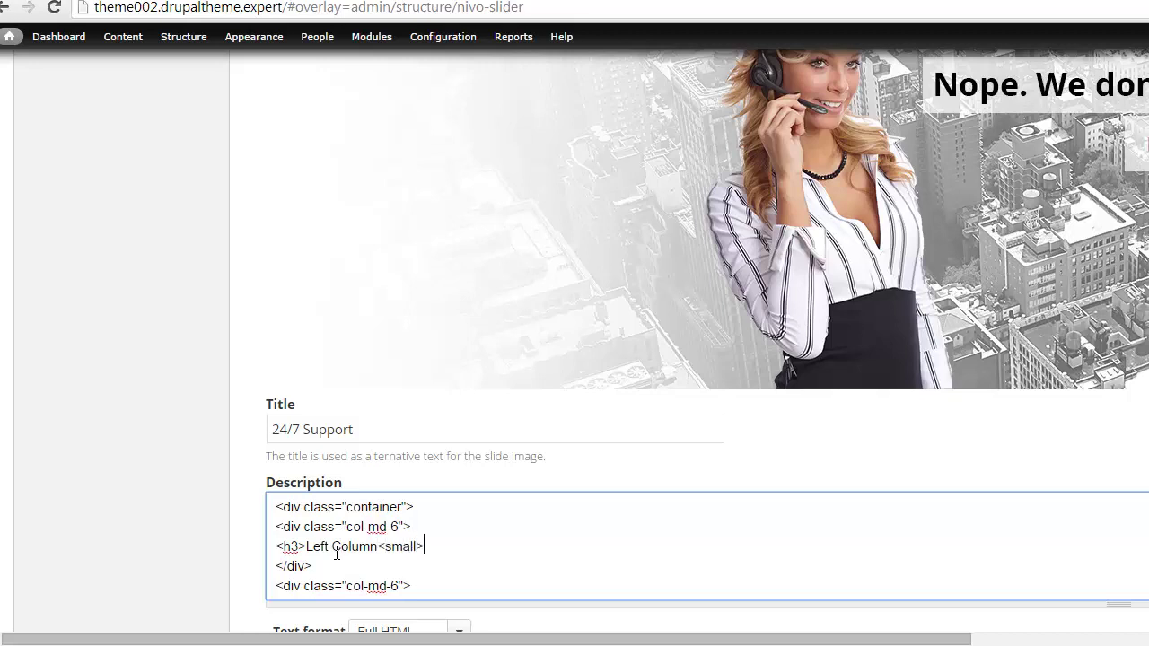
text(> Content on left</small)
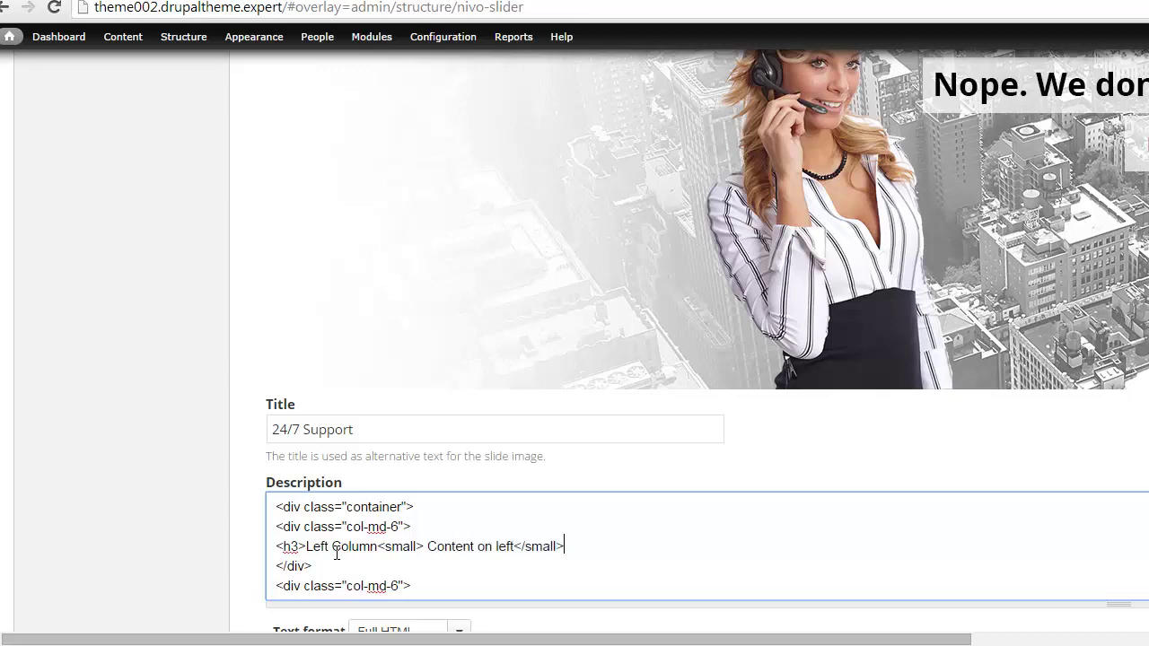
text(></h3>)
key(shift+Home)
key(ctrl+c)
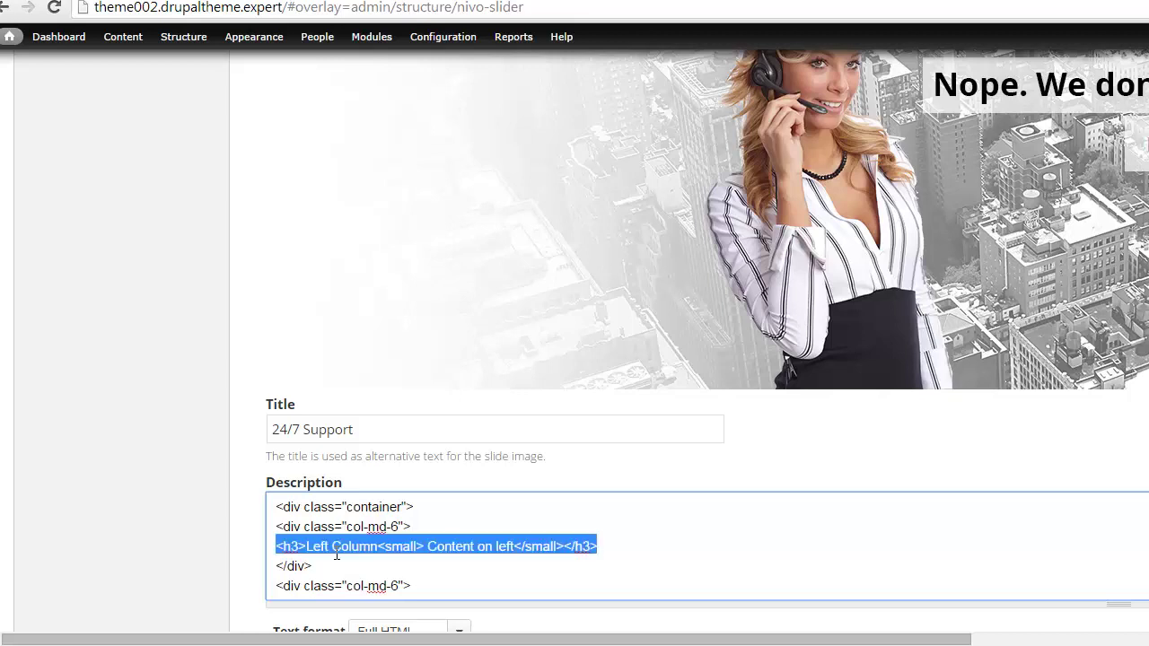
key(Down)
key(Down)
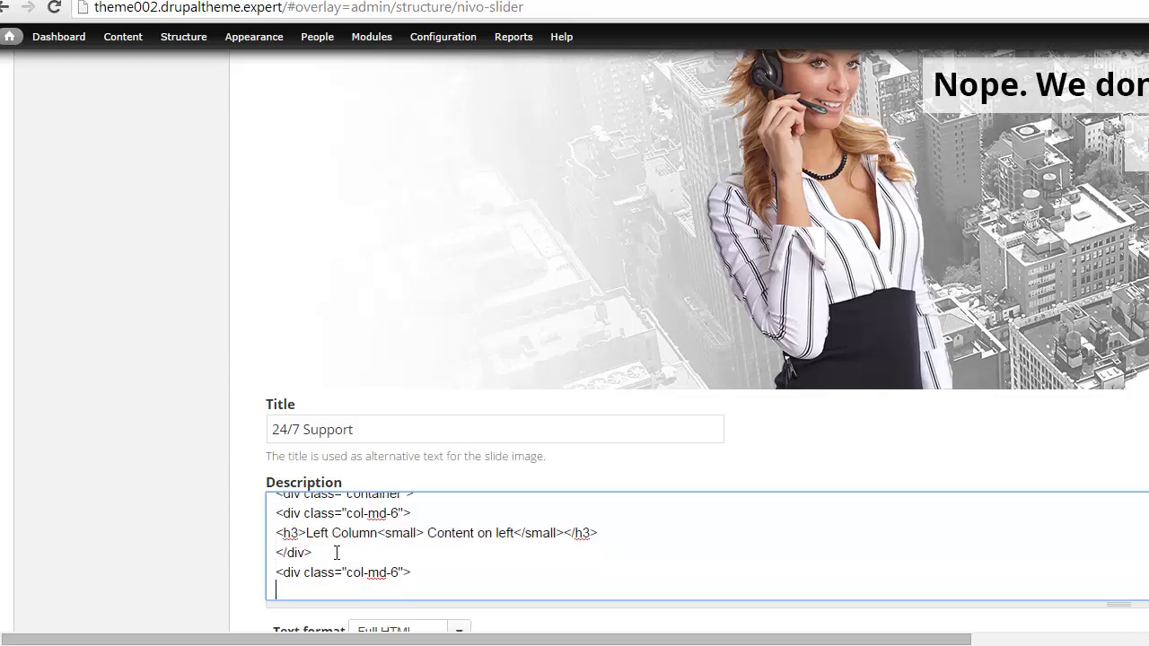
key(ctrl+v)
Change the second column's heading to 'Right Column' and its small text to 'Content on Right'
scroll(120, 430, down, 3)
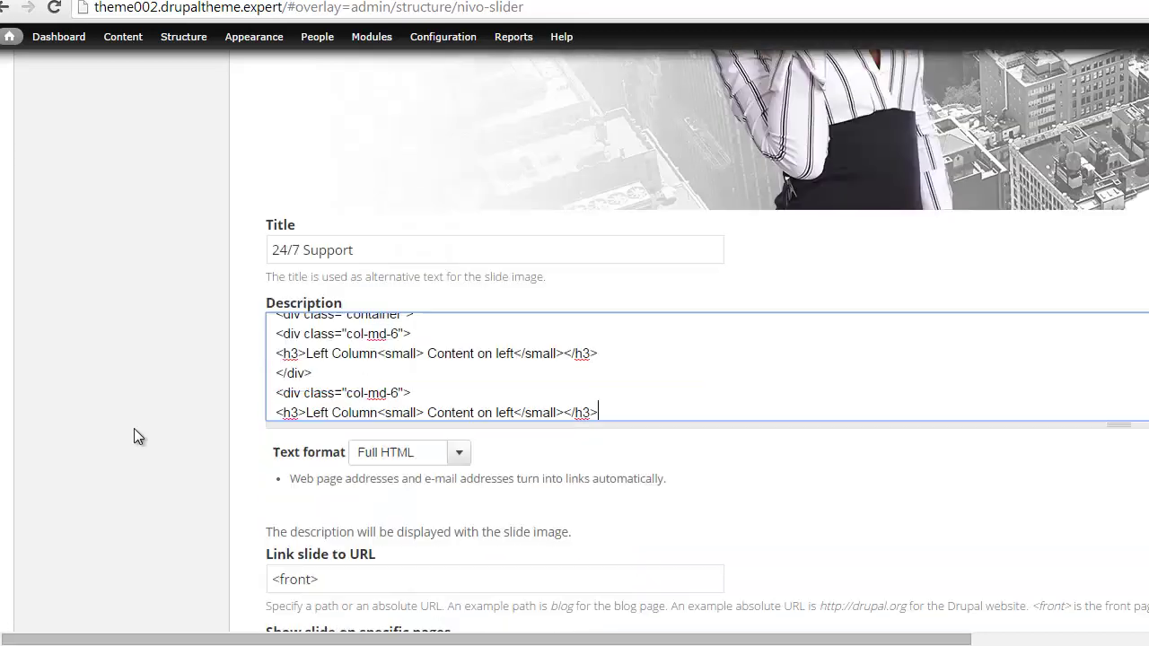
drag(1119, 503, 1119, 509)
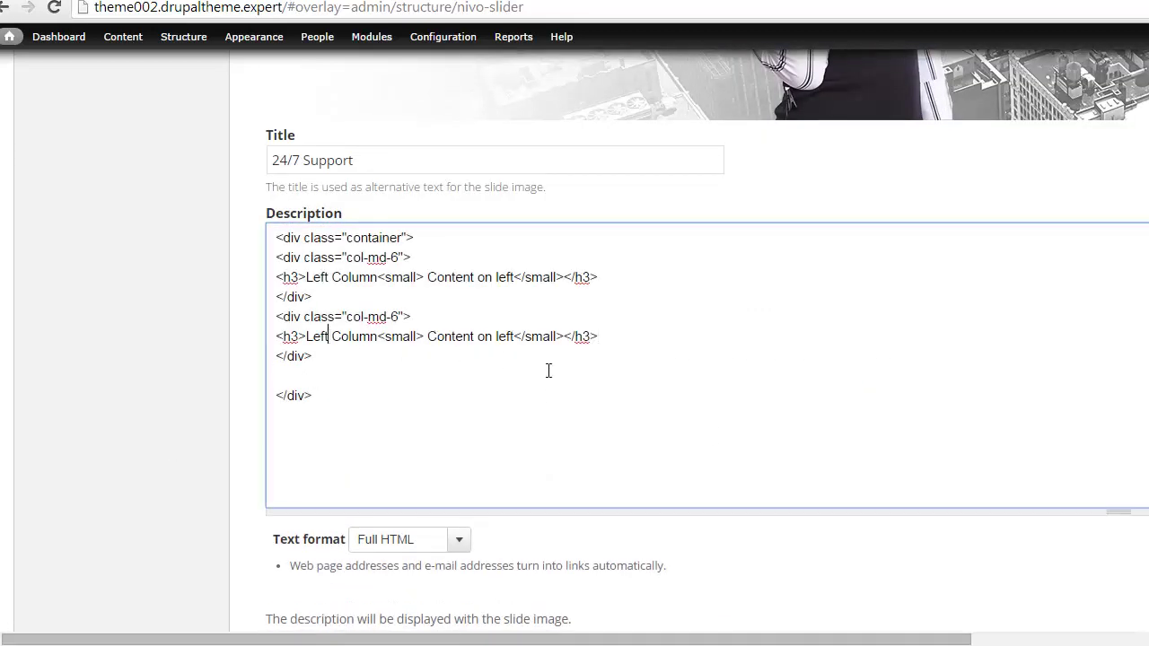
key(shift+Left)
key(shift+Left)
key(shift+Left)
text(Right)
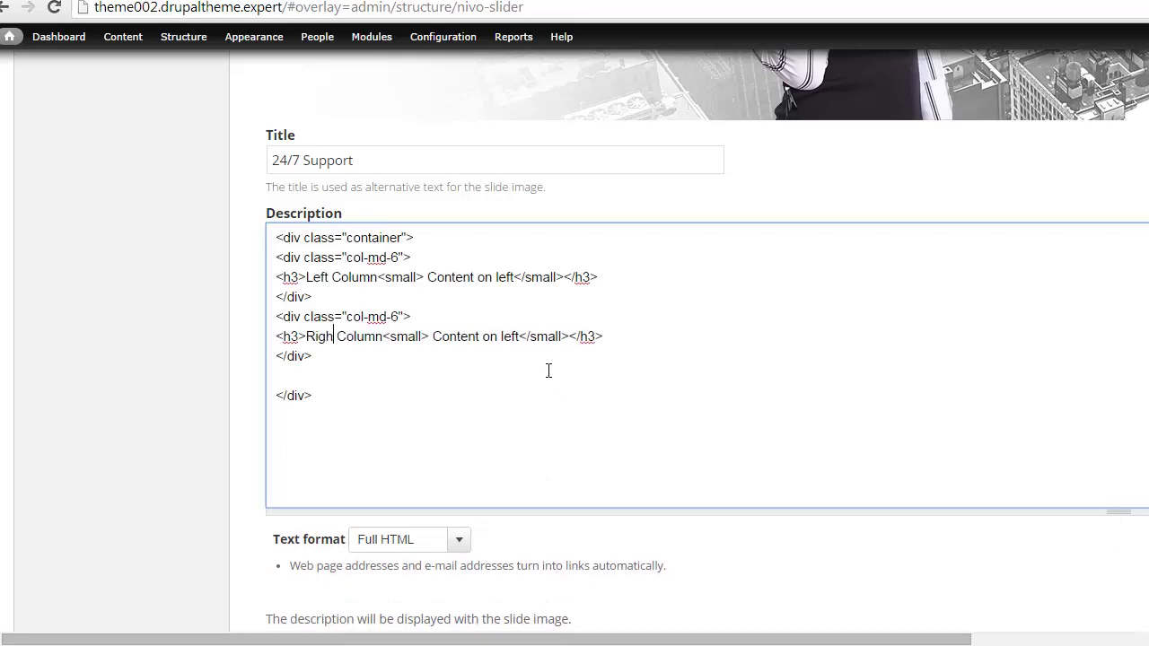
drag(513, 330, 526, 334)
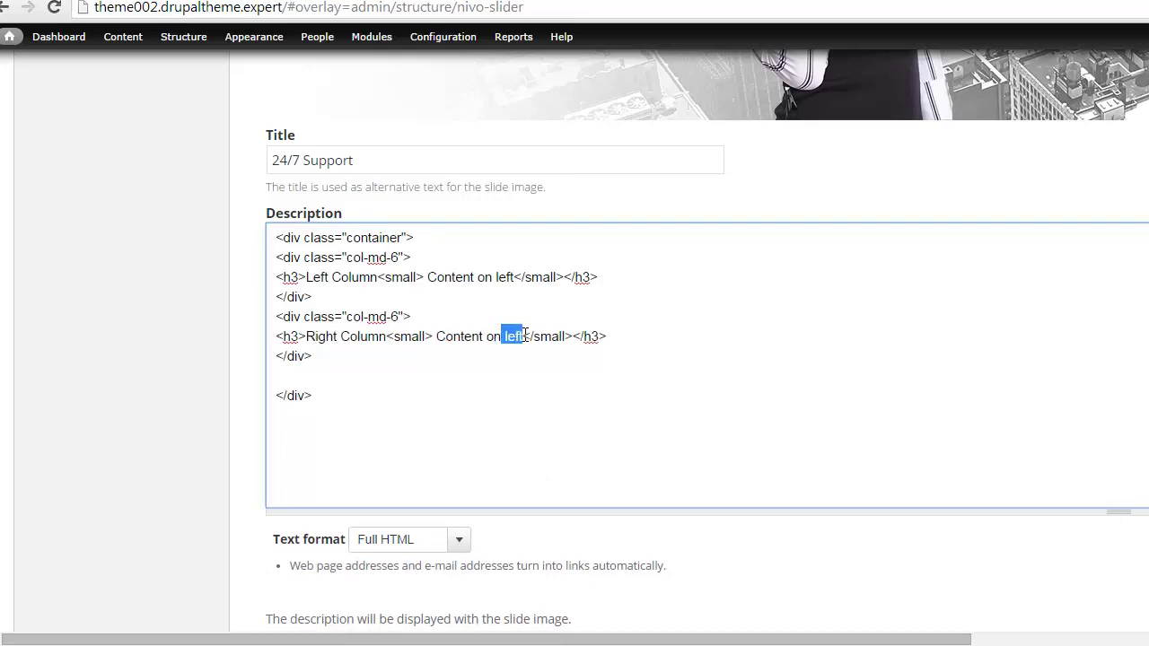
key(BackSpace)
text(Right)
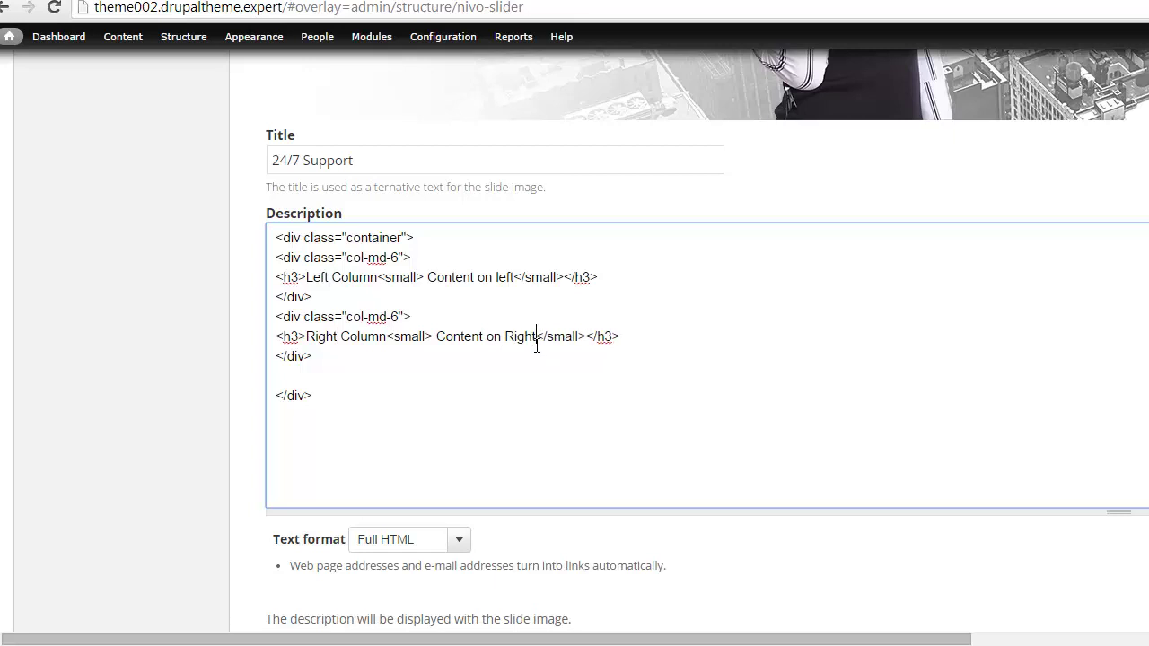
scroll(510, 370, down, 1)
scroll(511, 369, down, 10)
Save the slide, reload the front page, and check the Left Column and Right Column captions
click(126, 363)
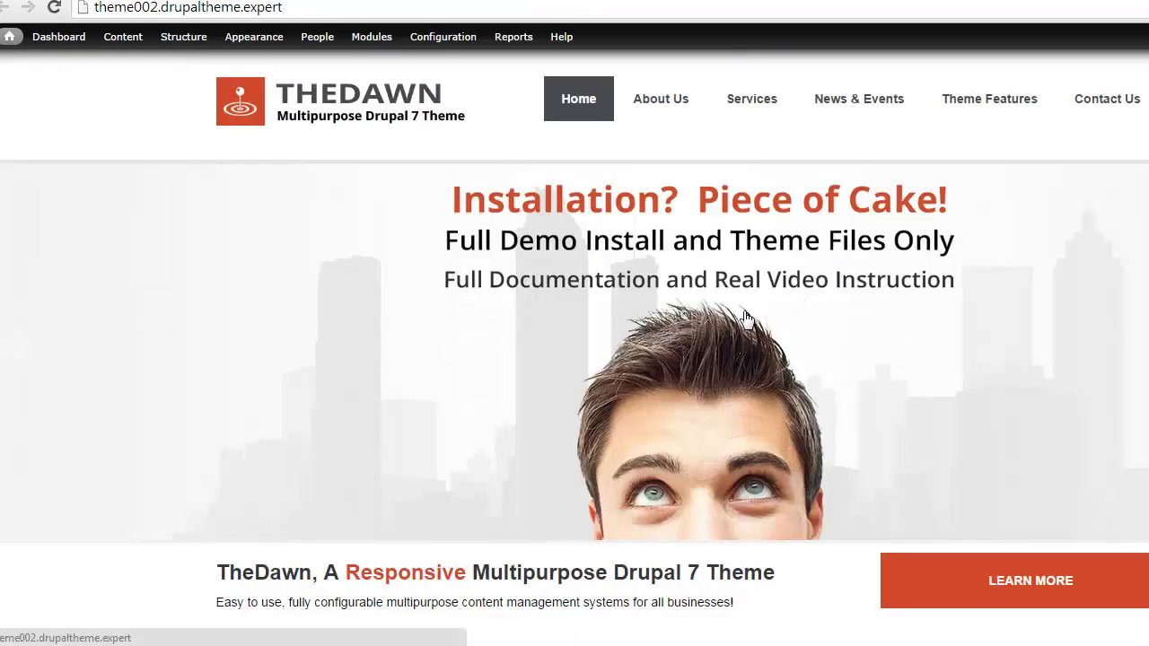
key(F5)
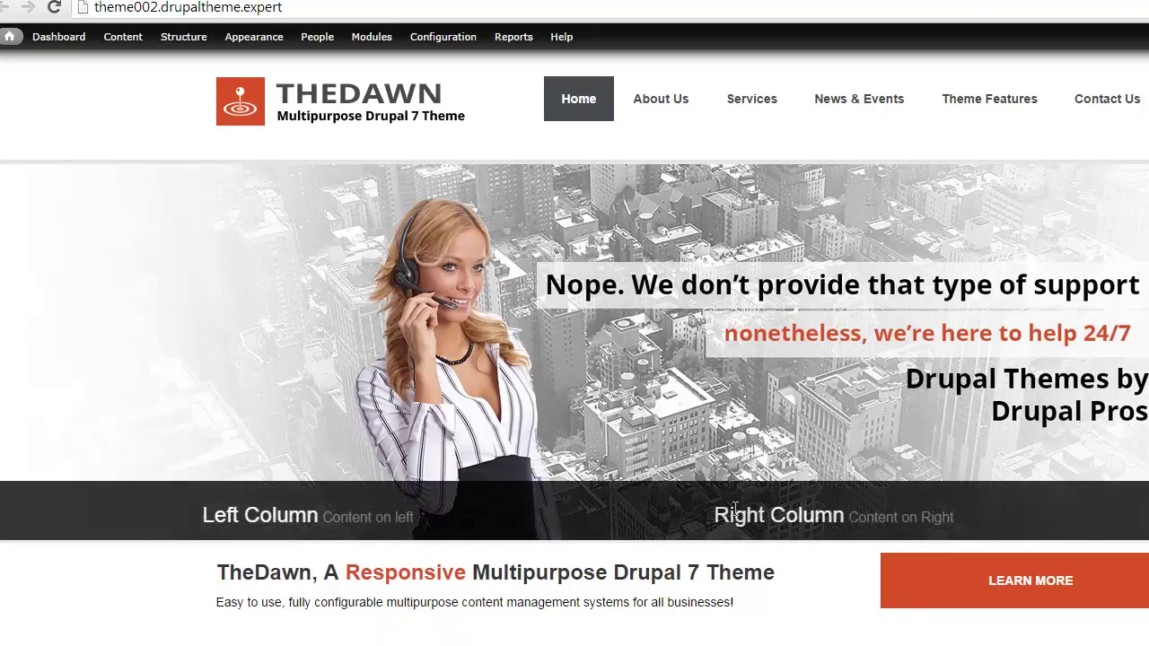
drag(718, 515, 998, 517)
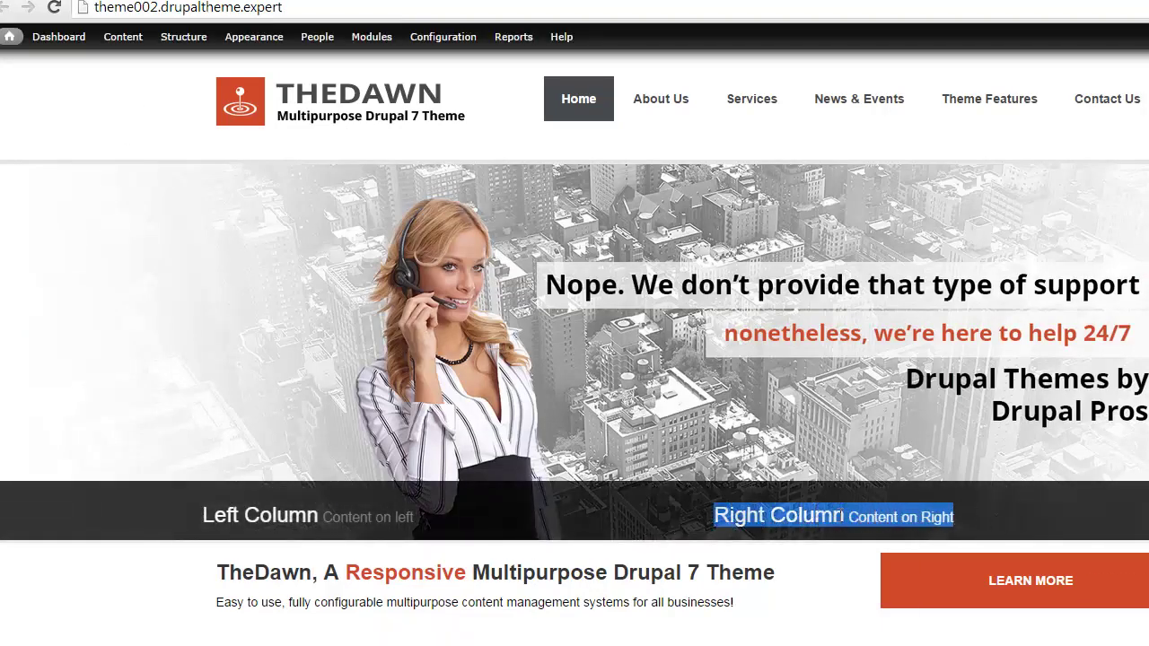
drag(216, 515, 465, 530)
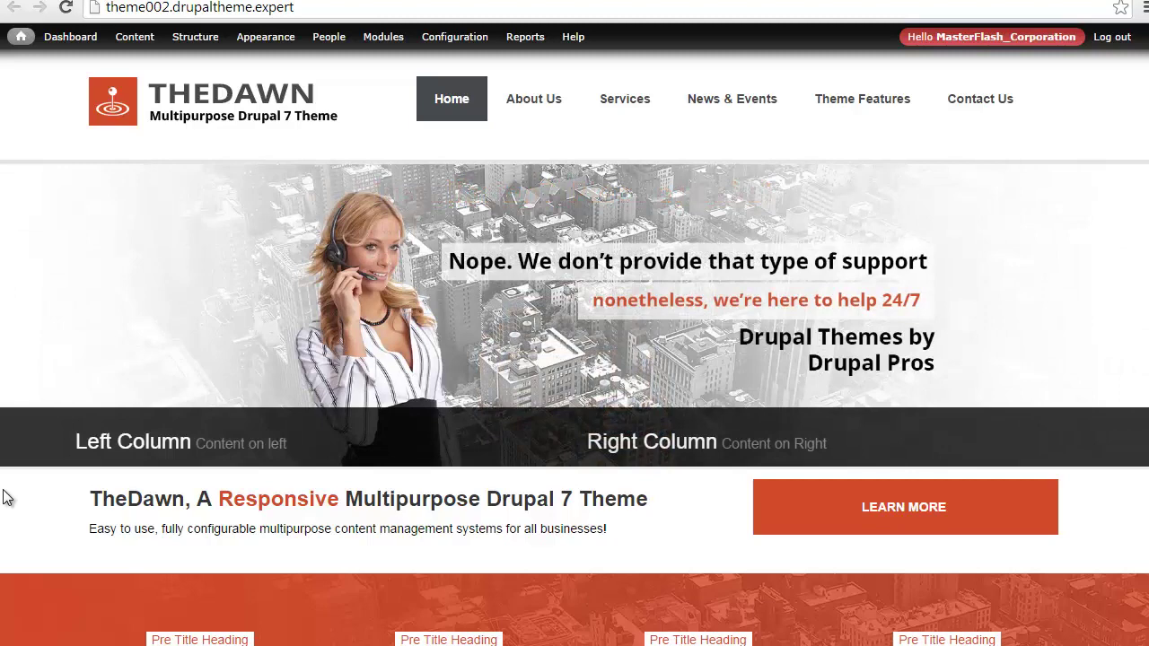
On the Blocks page, set the Nivo Slider block's region to None
mouse_move(193, 41)
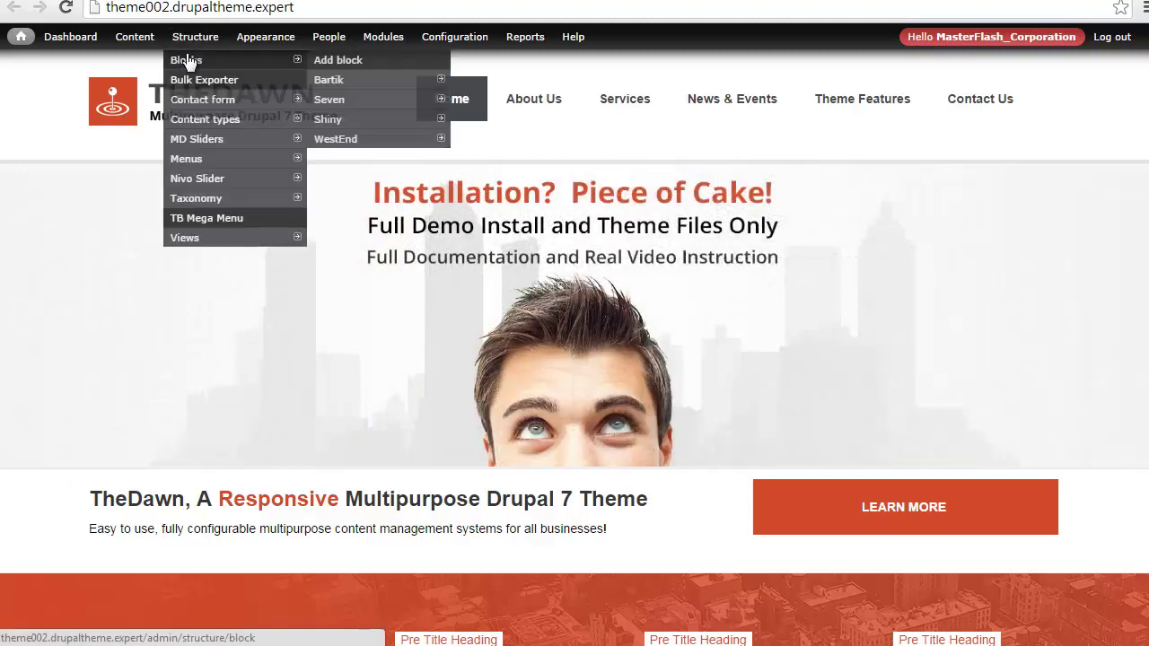
click(188, 61)
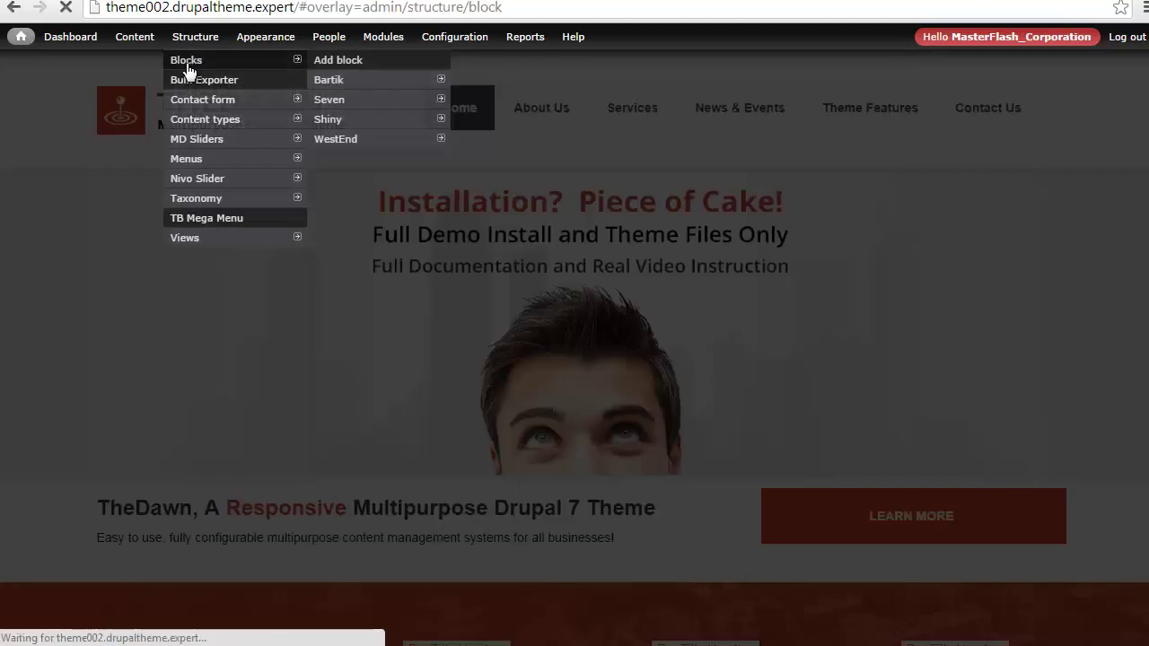
scroll(103, 326, down, 2)
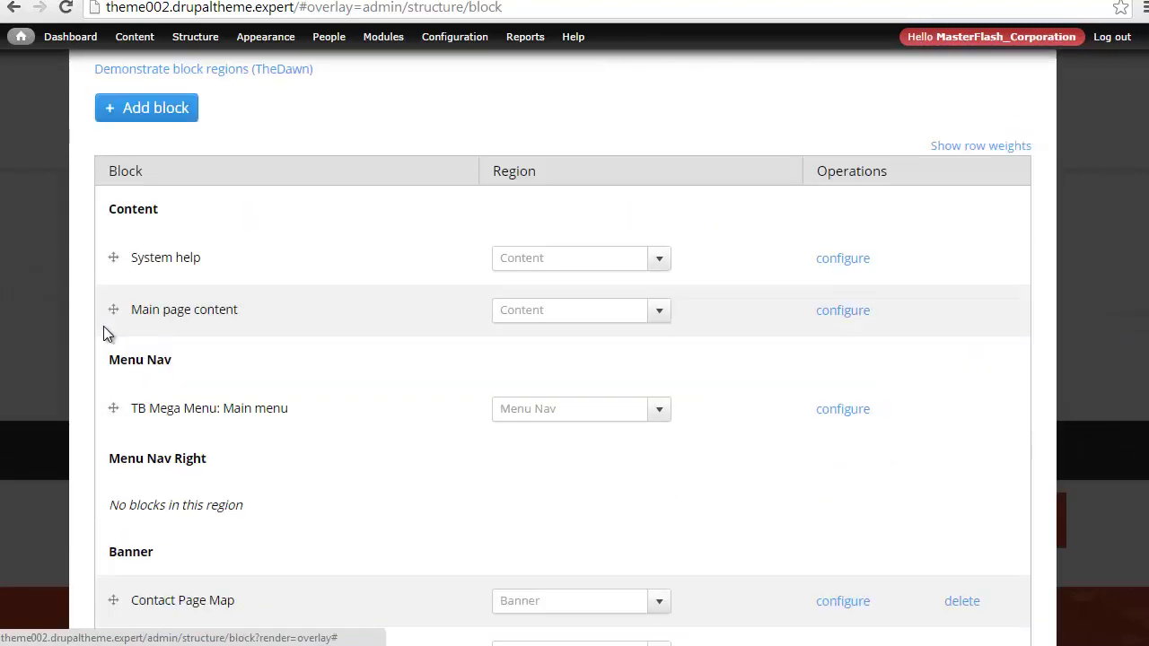
scroll(103, 328, down, 3)
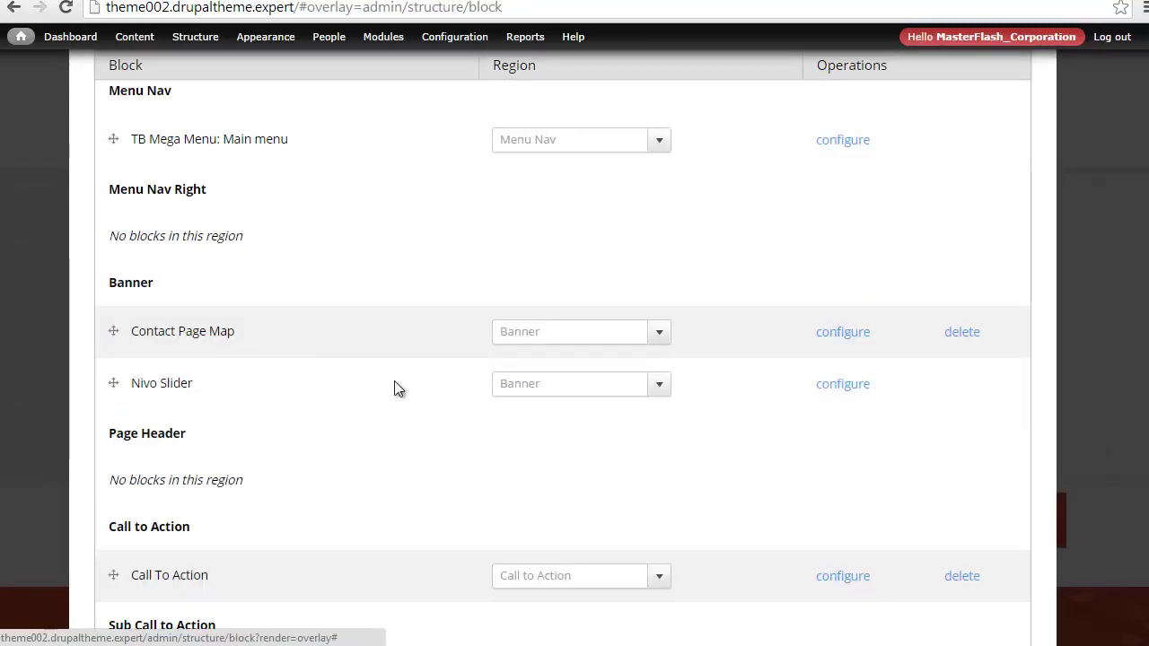
click(659, 385)
click(570, 439)
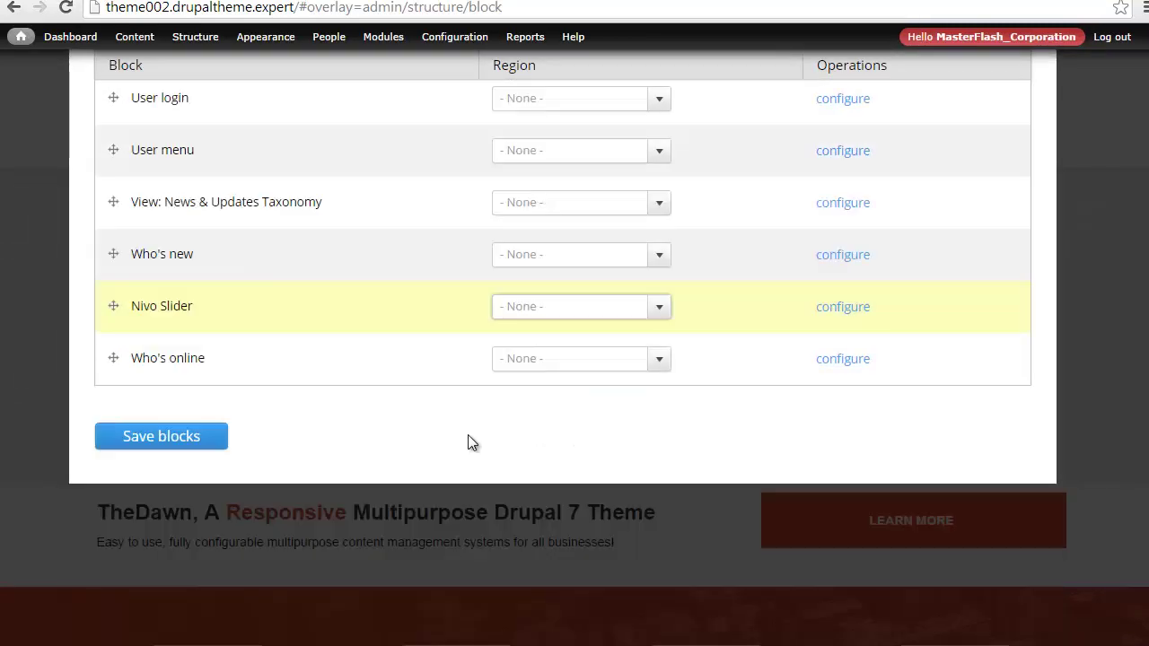
Place MD Slider: TheDawn in the Banner region and save the blocks
scroll(417, 446, up, 8)
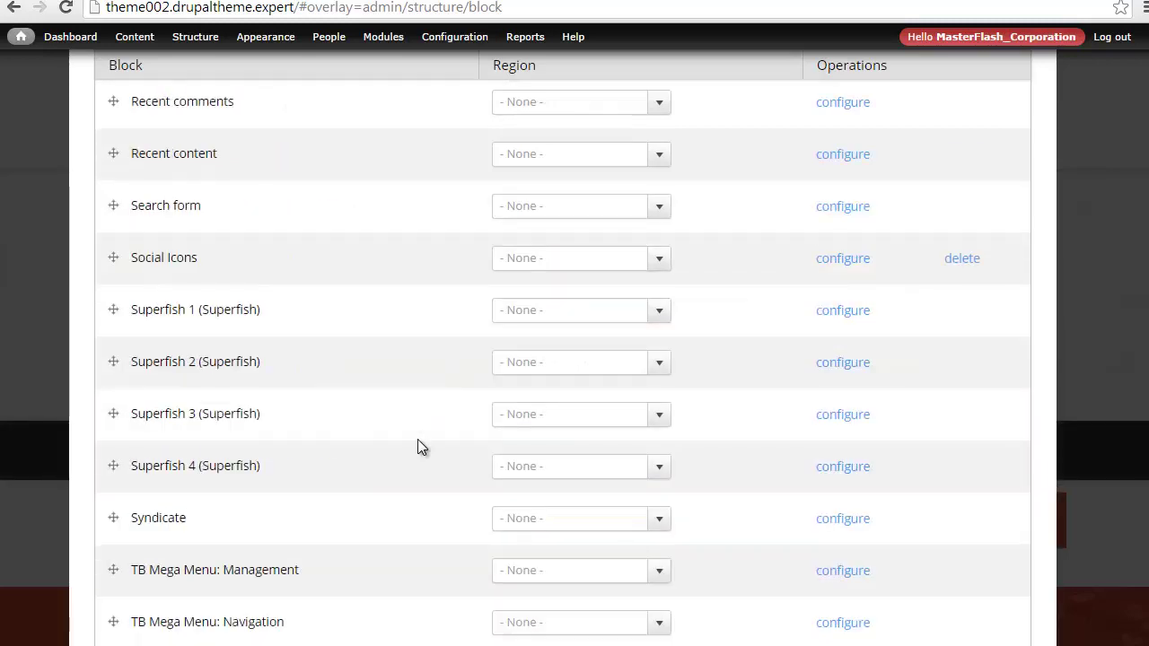
scroll(417, 447, up, 6)
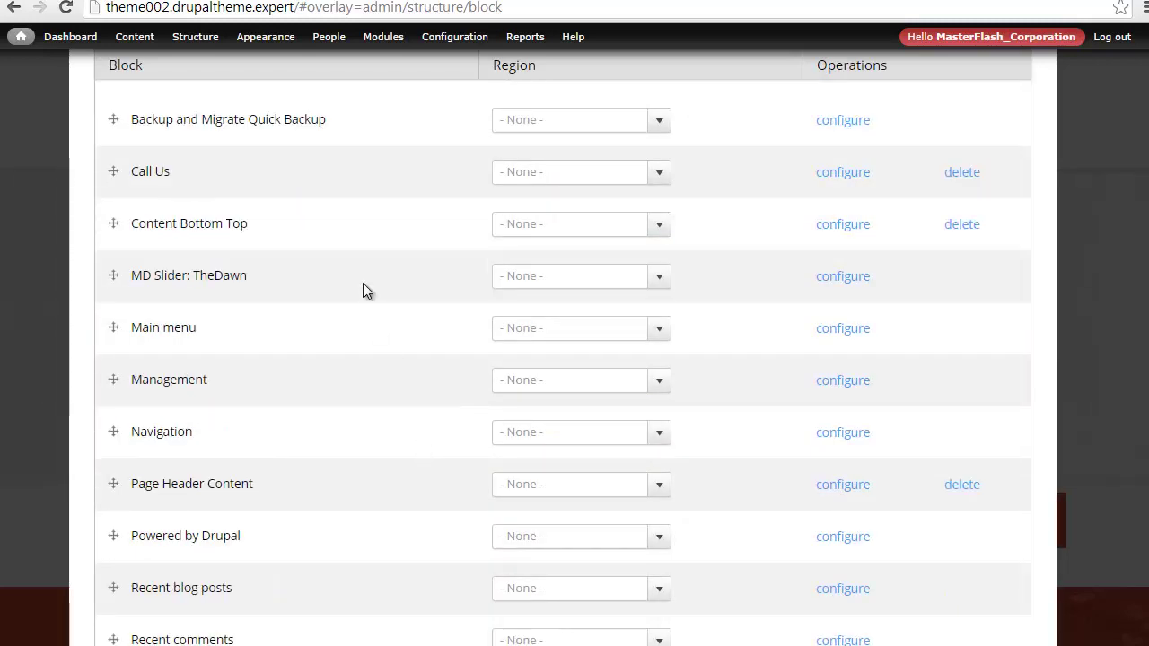
click(668, 280)
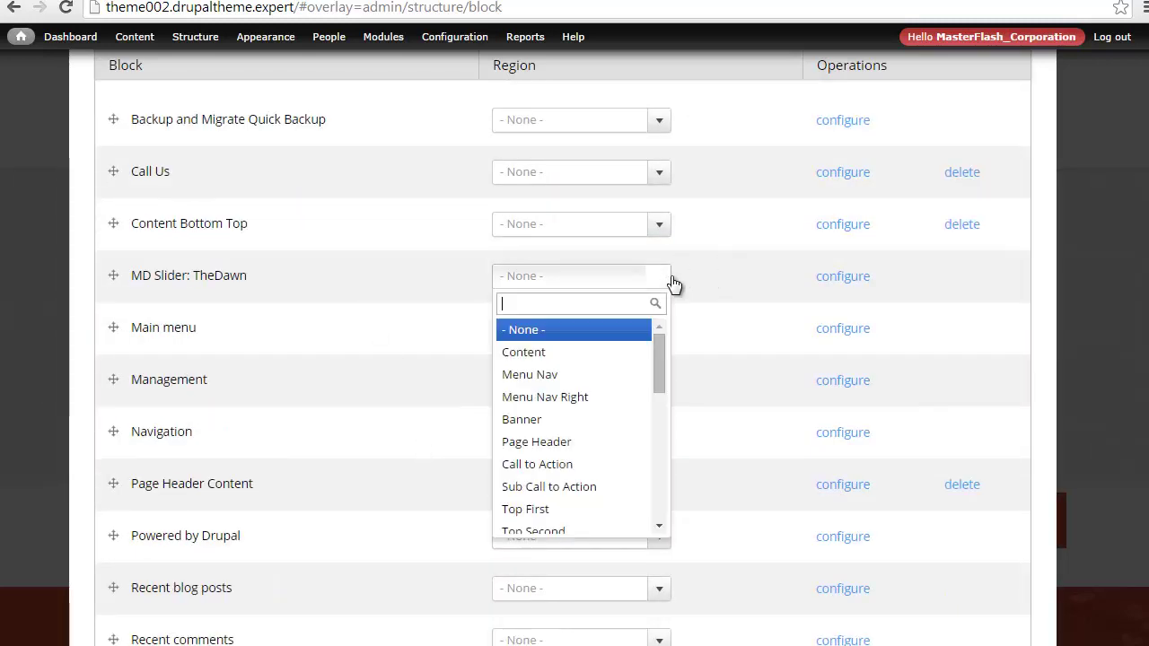
click(537, 418)
scroll(78, 524, down, 20)
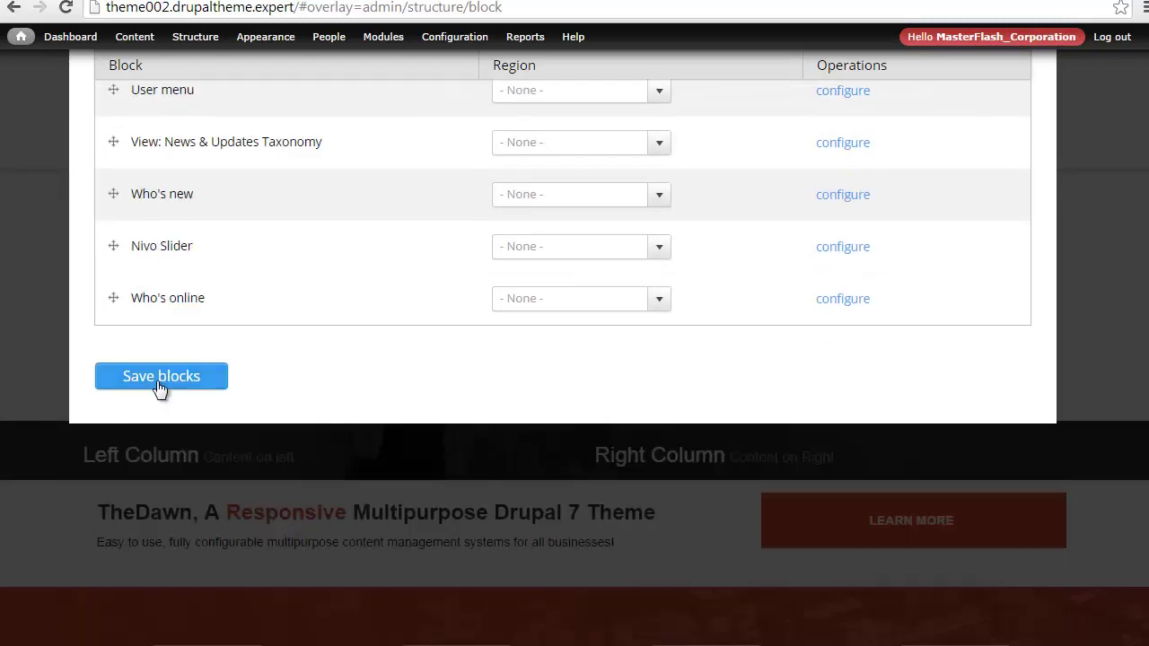
click(159, 376)
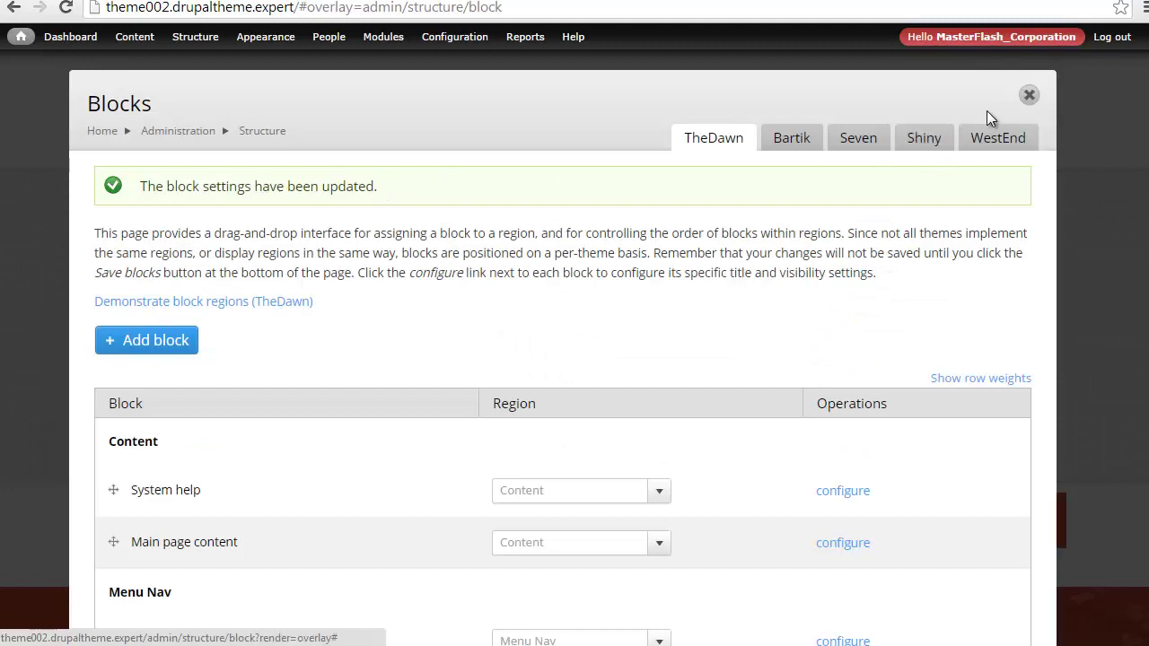
Close the Blocks overlay and step through the MD Slider banner slides on the front page
click(1028, 97)
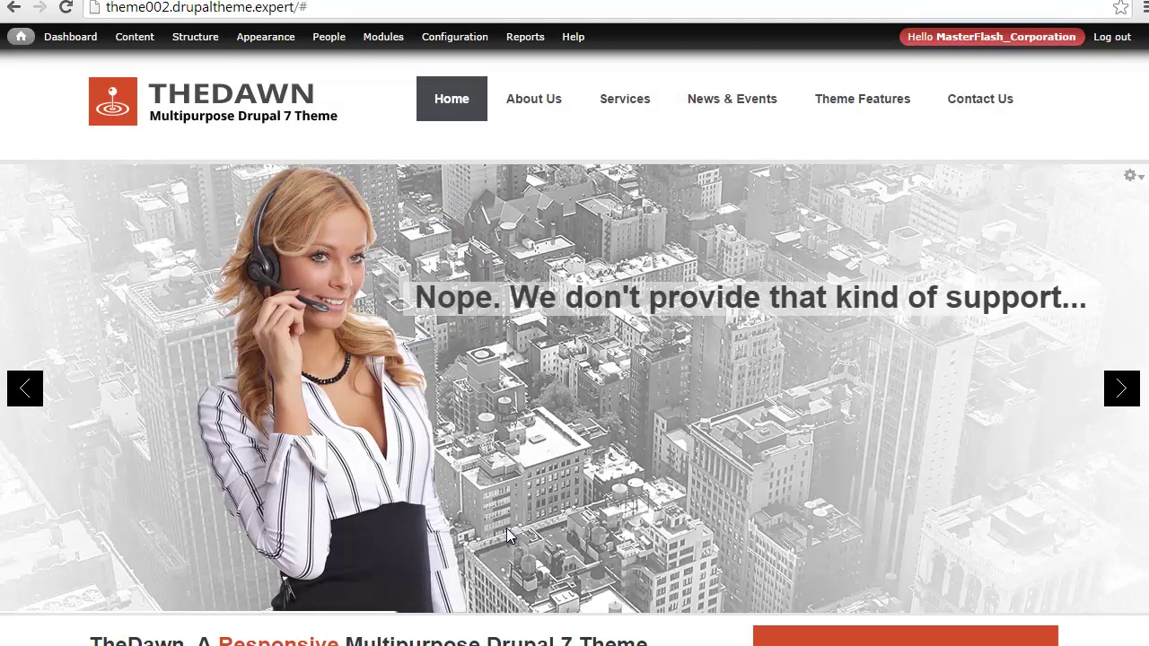
click(1119, 392)
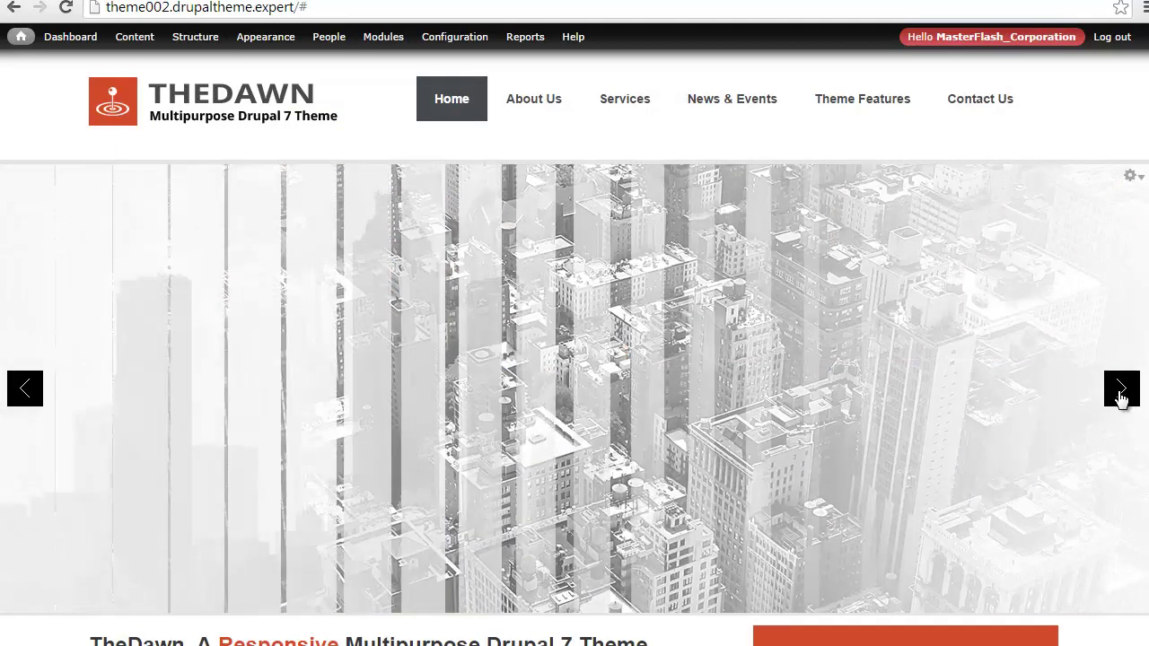
click(1119, 392)
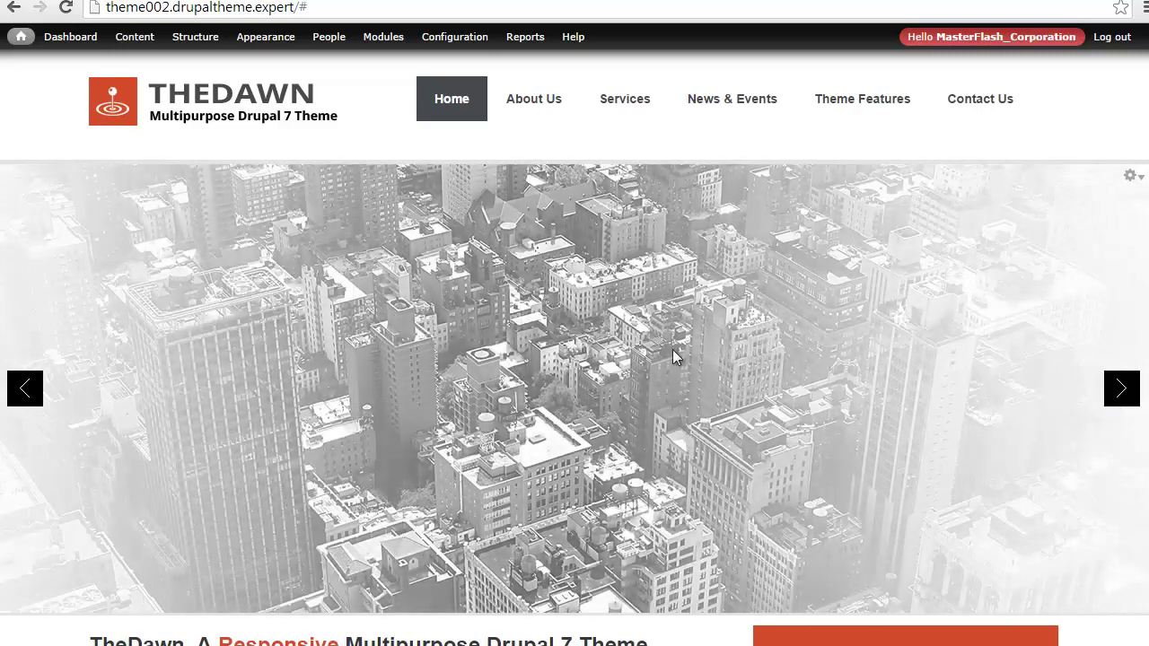
scroll(512, 298, down, 3)
scroll(512, 301, up, 2)
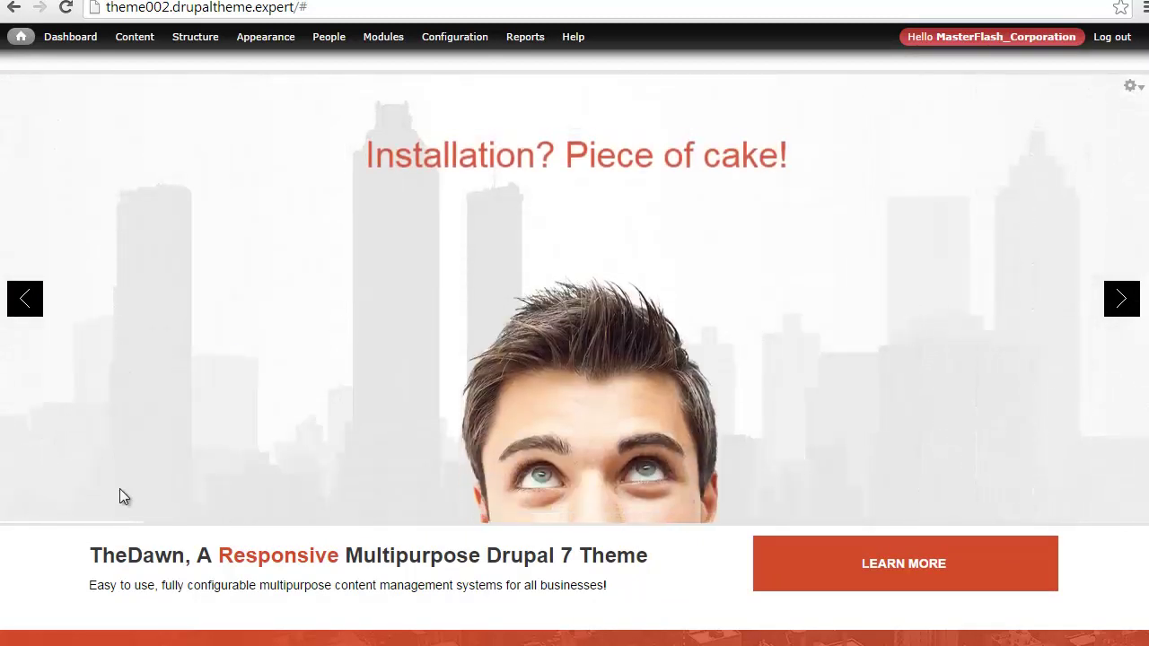
scroll(120, 495, down, 1)
scroll(296, 422, up, 2)
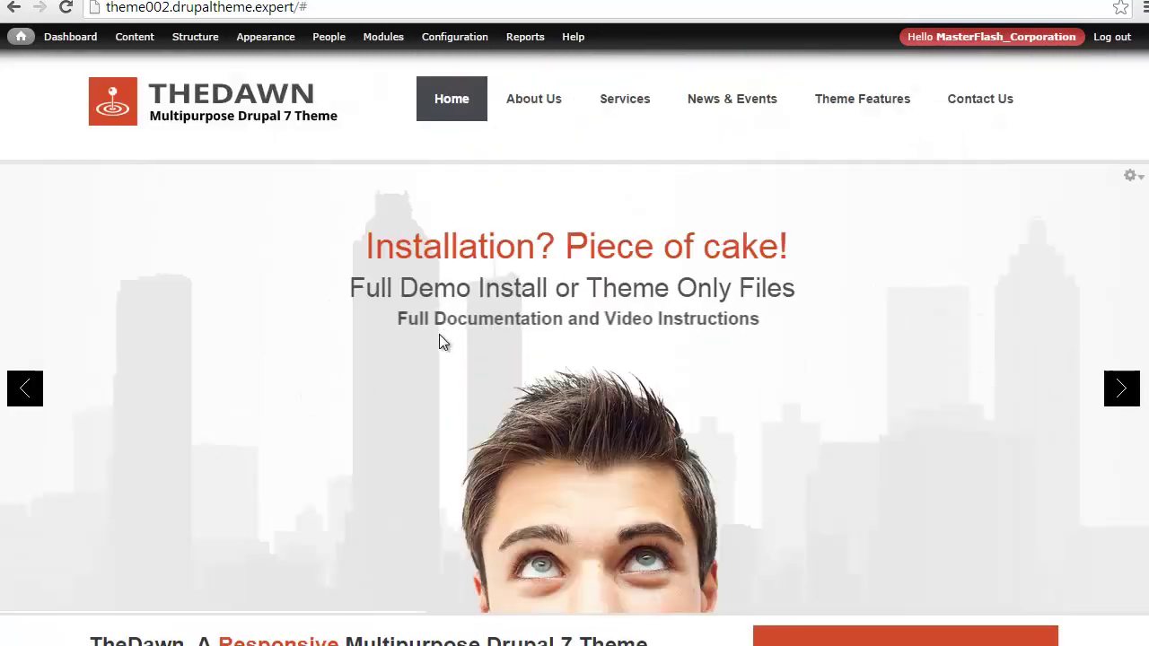